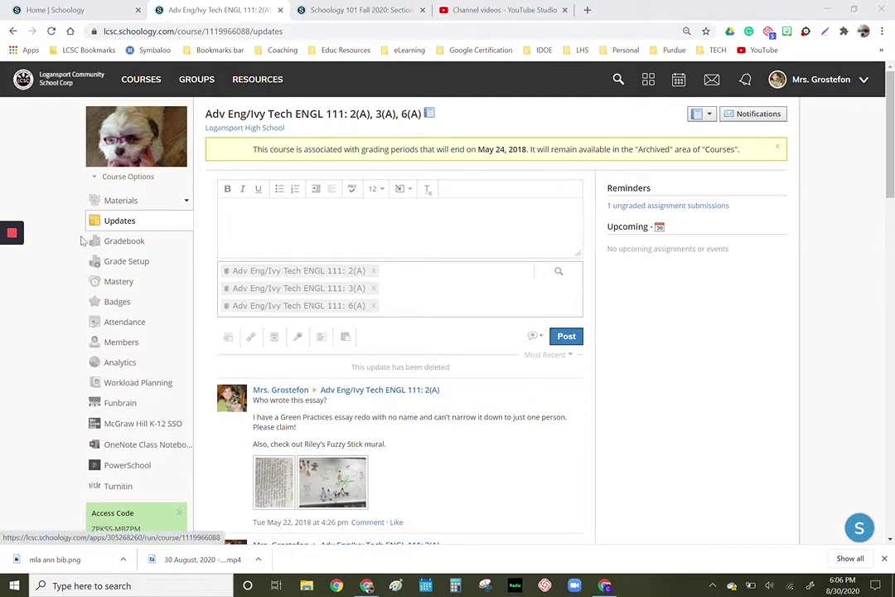
Step: Return to the home dashboard, review its reminders and Upcoming items, and list the courses
left_click(46, 77)
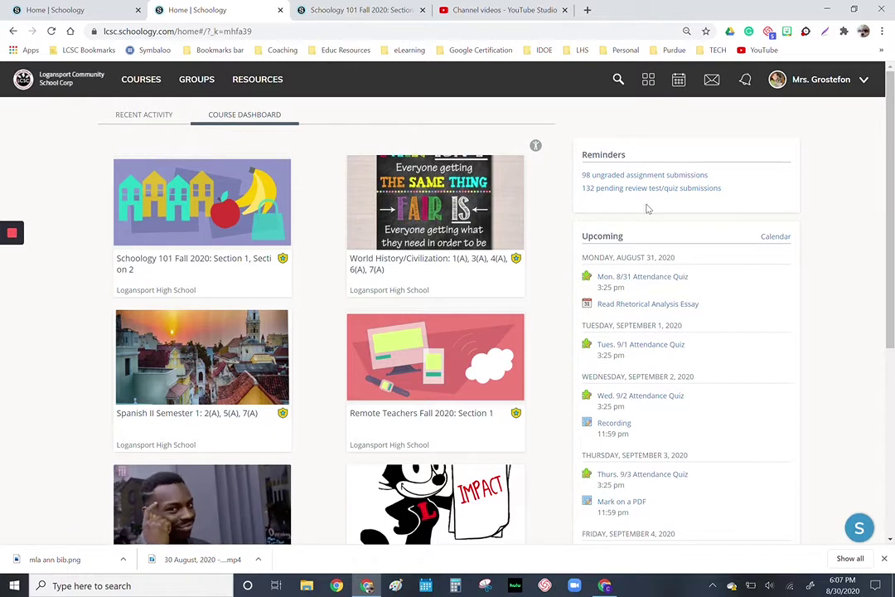
scroll(673, 366, "down", 1)
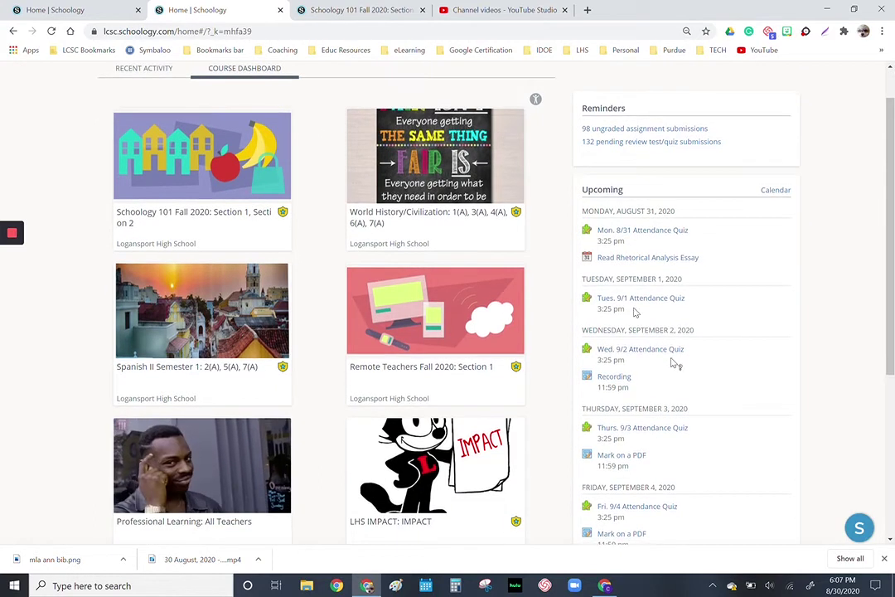
mouse_move(590, 234)
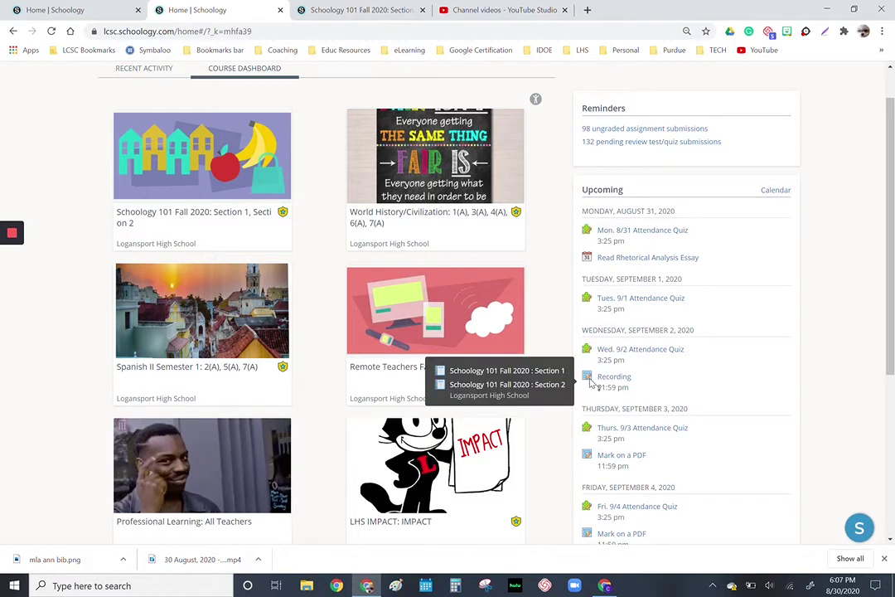
scroll(675, 304, "up", 1)
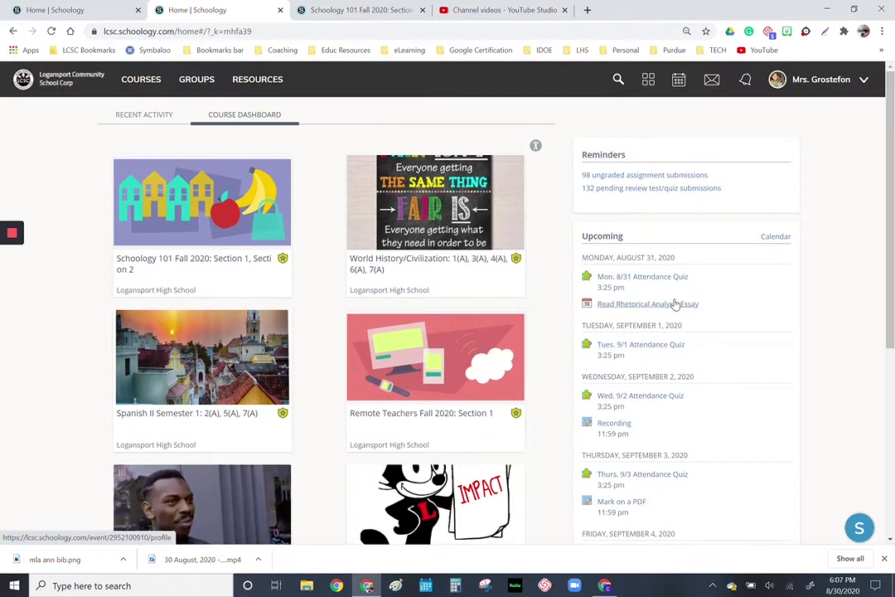
left_click(141, 80)
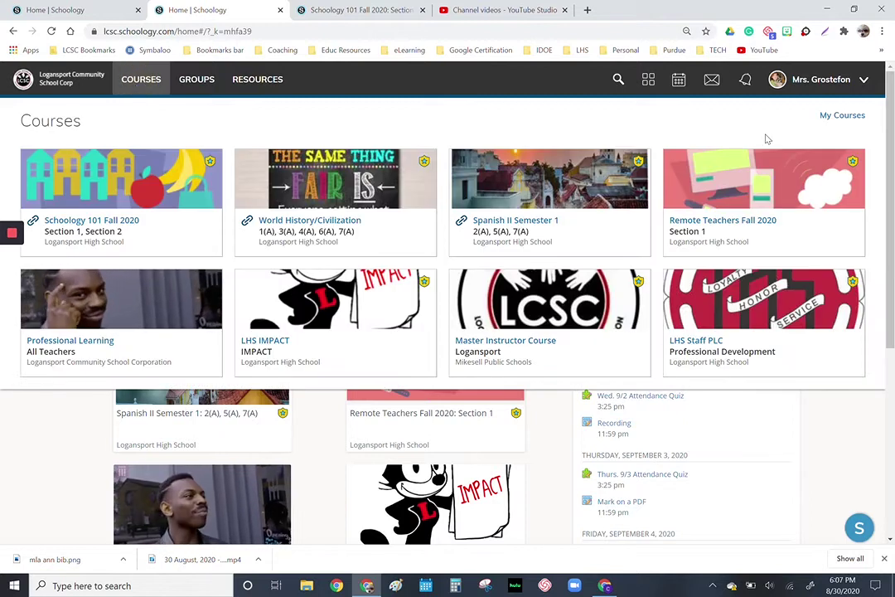
Step: Open the archived Adv Eng/Ivy Tech ENGL 111 course, sections 2(A), 3(A), 6(A), from My Courses
left_click(837, 117)
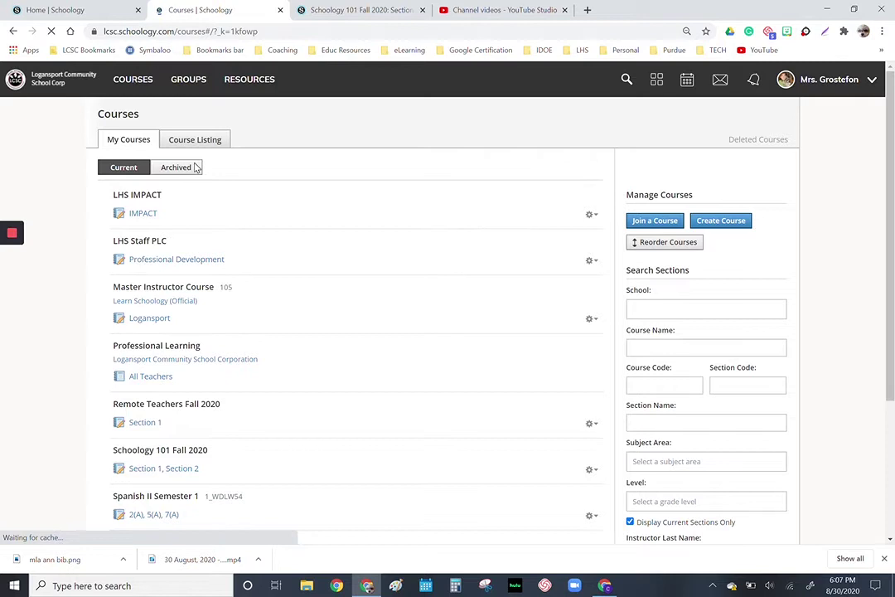
left_click(174, 170)
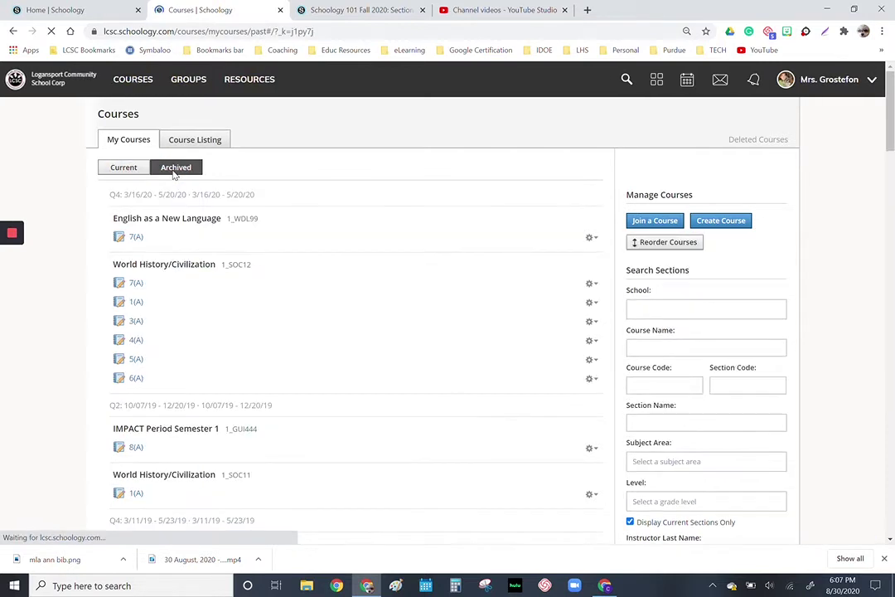
scroll(243, 333, "down", 6)
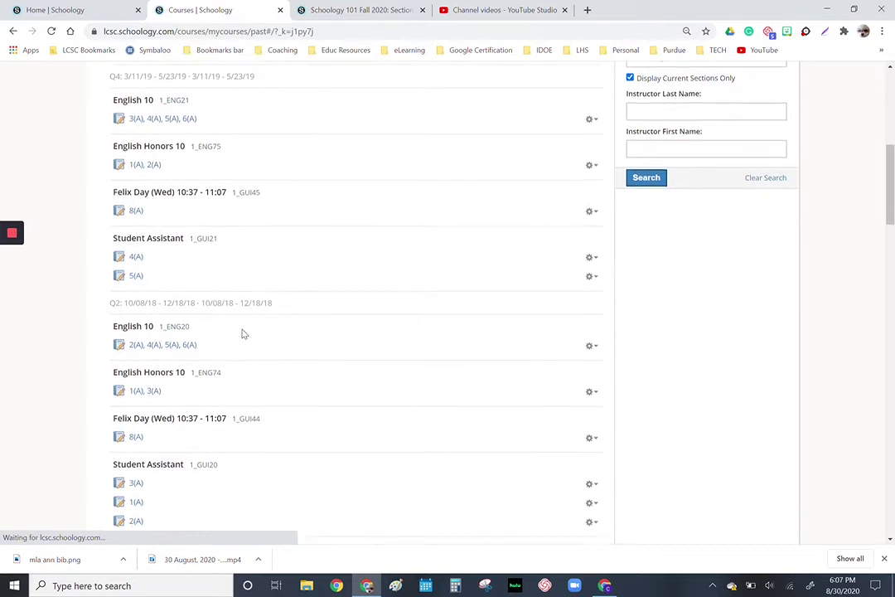
scroll(283, 366, "down", 2)
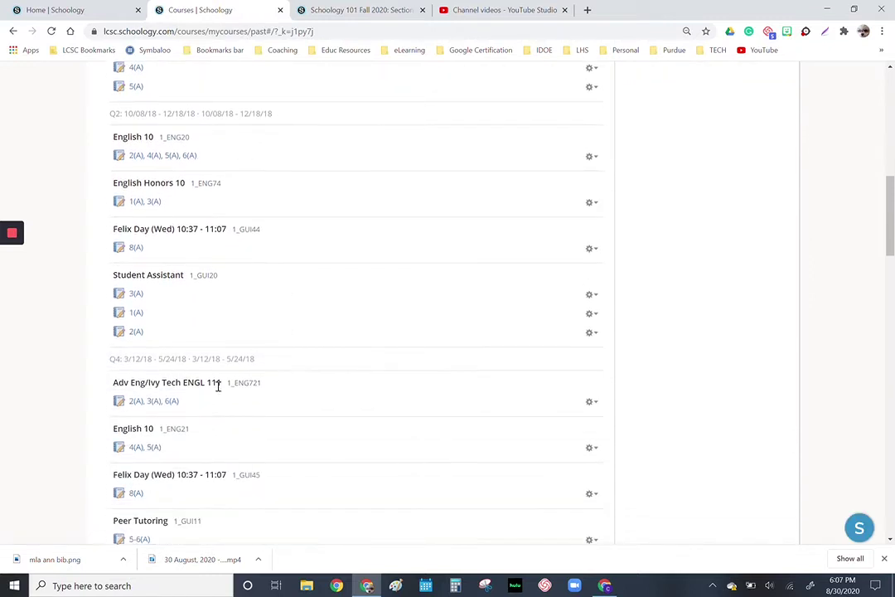
left_click(146, 406)
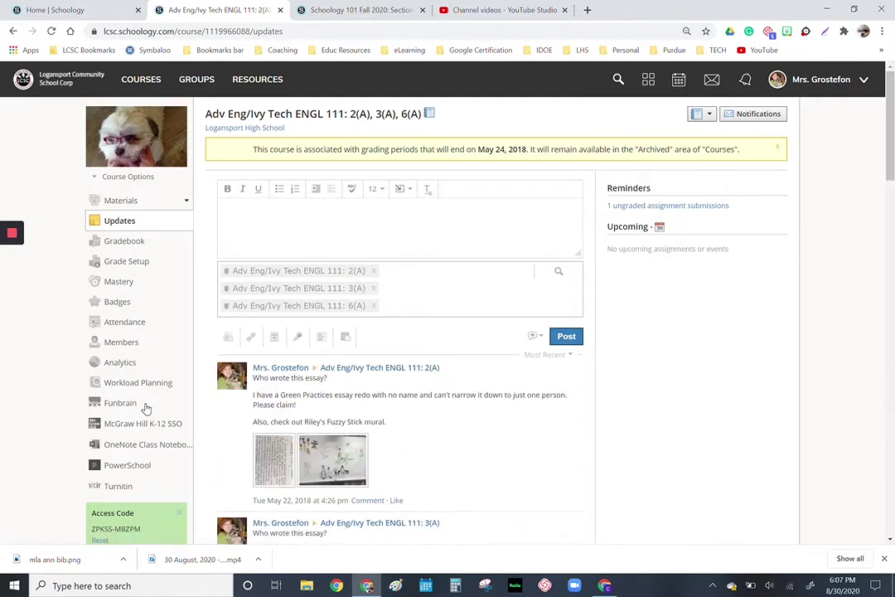
Step: Restrict Edit Discussion Responses to Course Admins, keep Updates as landing page, save, and return to Updates
mouse_move(141, 112)
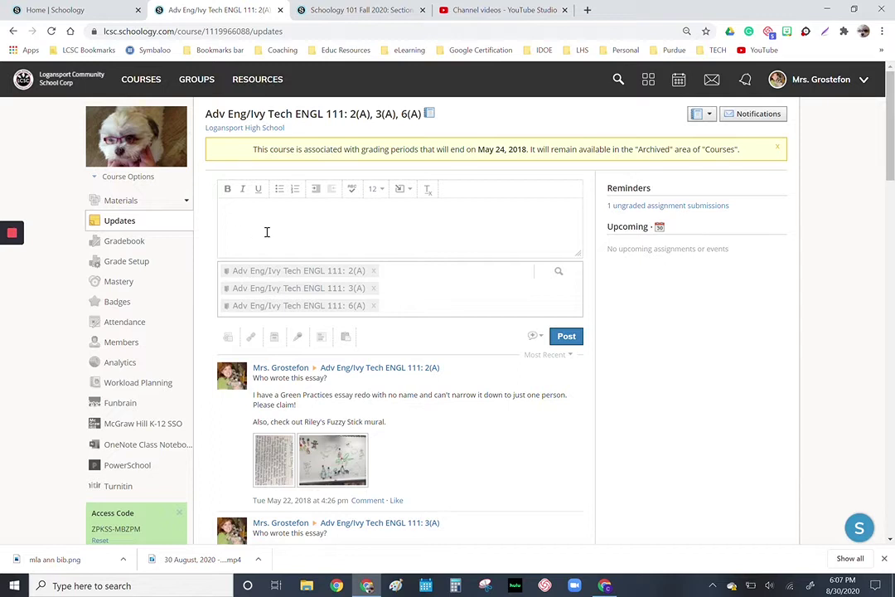
left_click(112, 177)
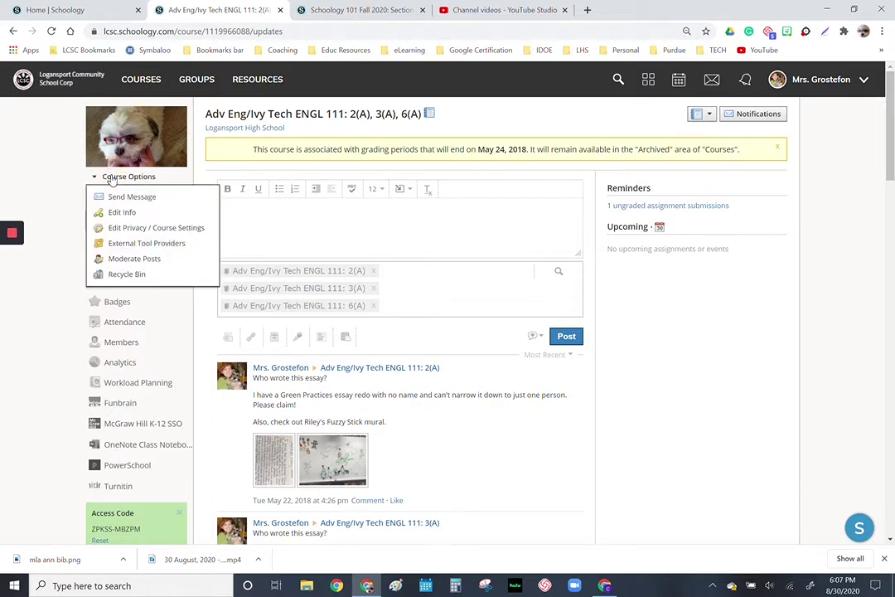
left_click(116, 228)
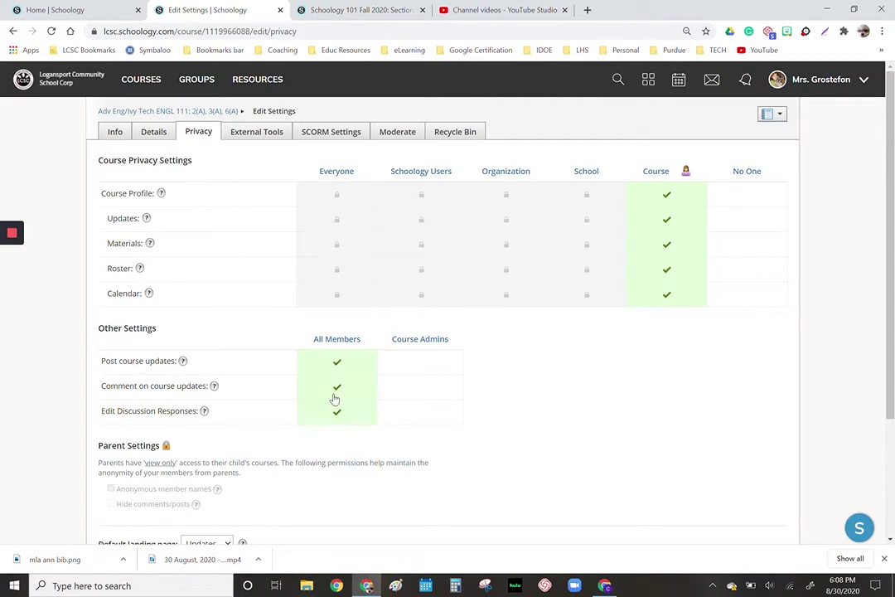
left_click(386, 419)
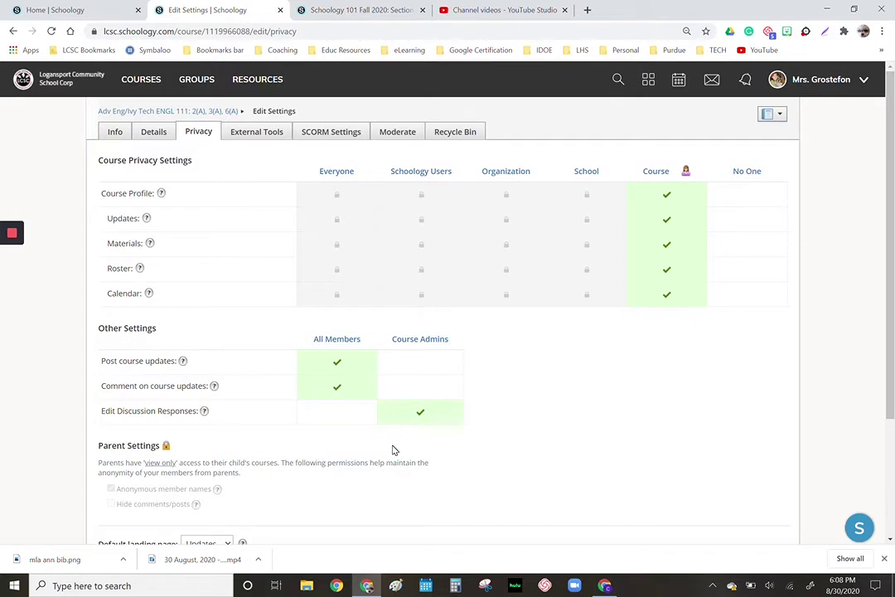
scroll(394, 447, "down", 3)
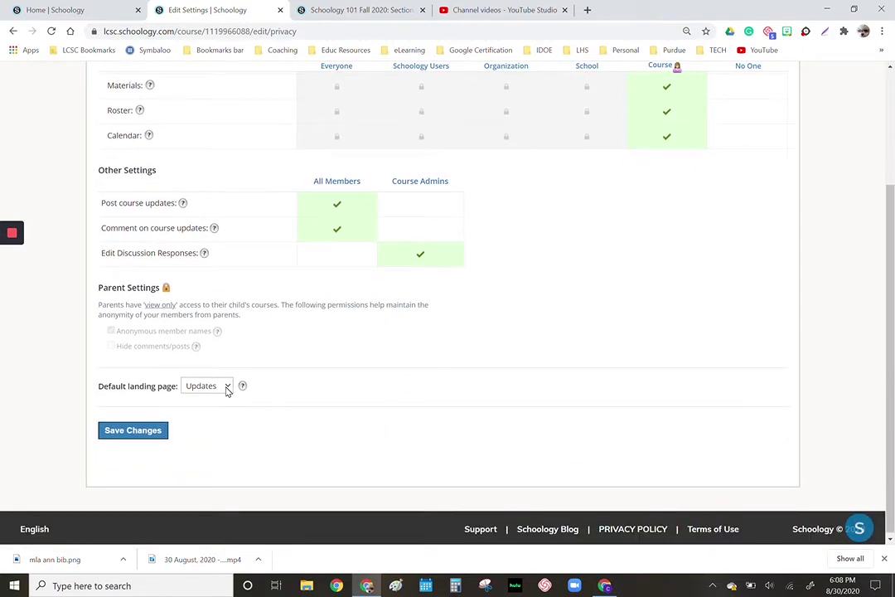
left_click(228, 387)
left_click(124, 432)
left_click(123, 433)
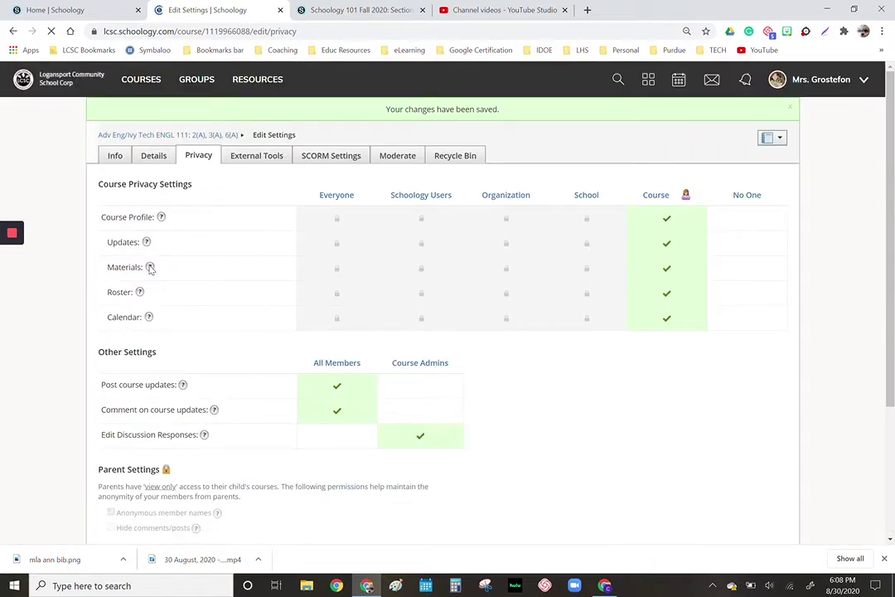
left_click(141, 136)
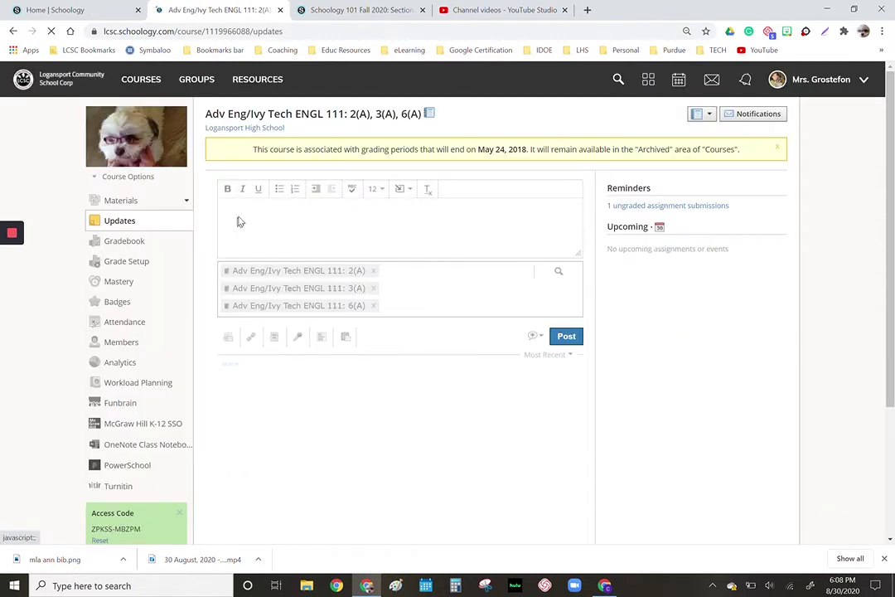
Step: Draft a course update reading 'Really Important Announcement' and check its comment setting
left_click(239, 215)
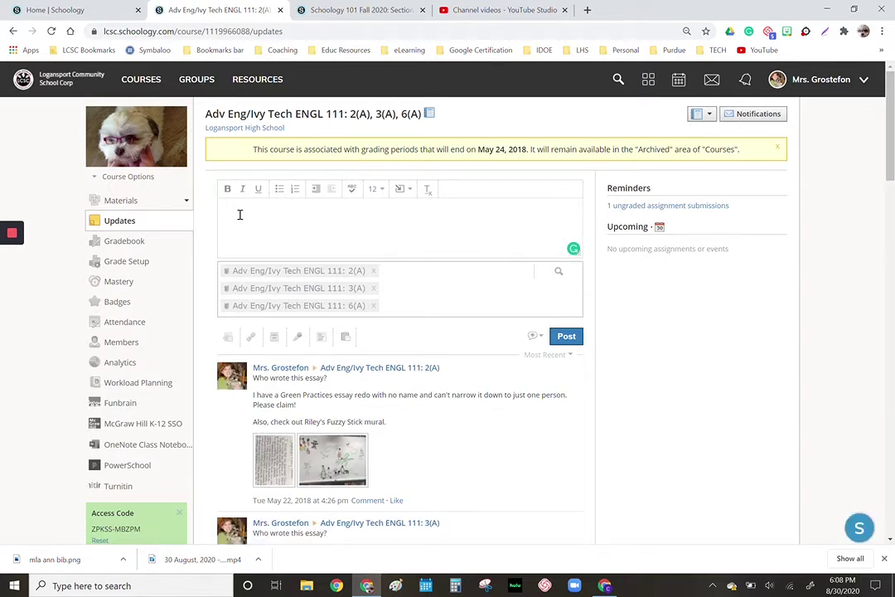
type("Really Important Announcement")
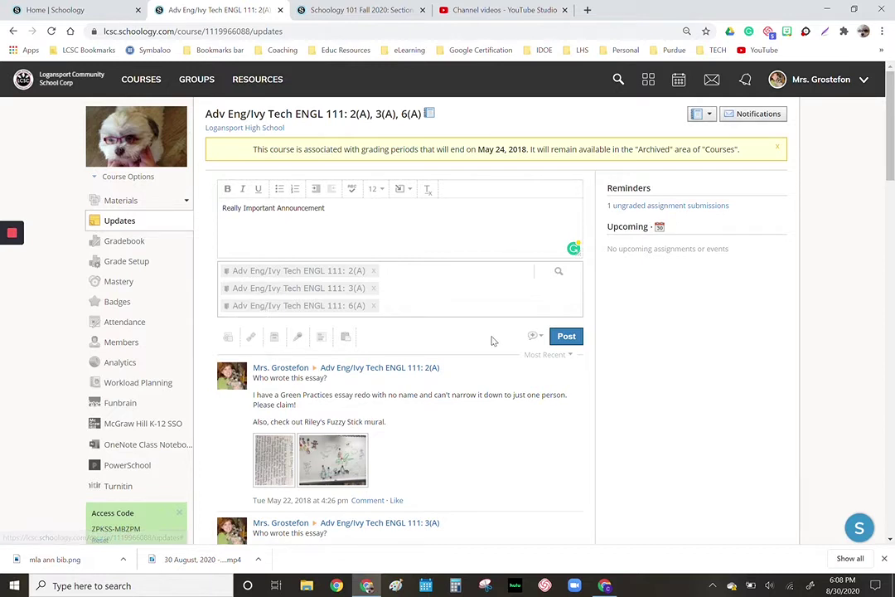
left_click(537, 337)
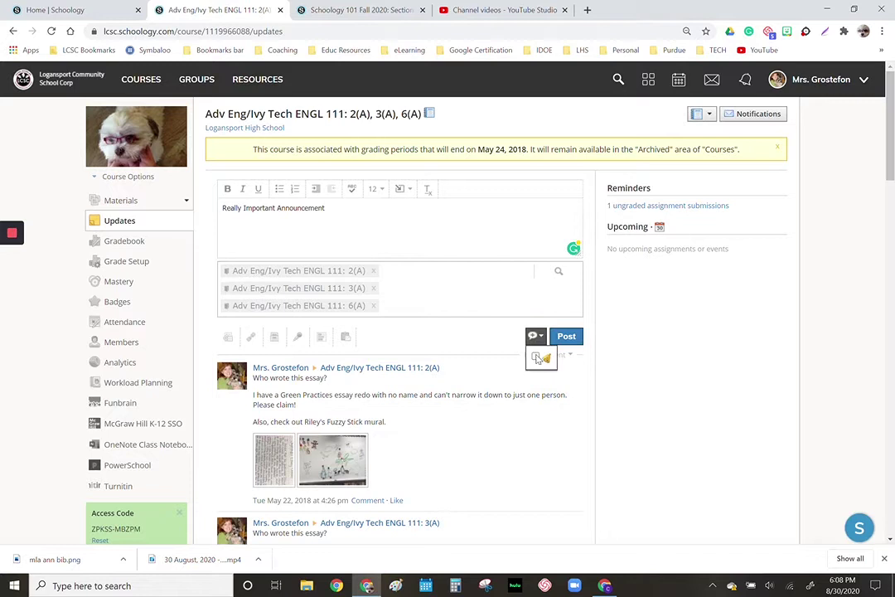
Step: Insert a link titled 'Announcement' pointing to the pasted Google search URL into the update
left_click(407, 192)
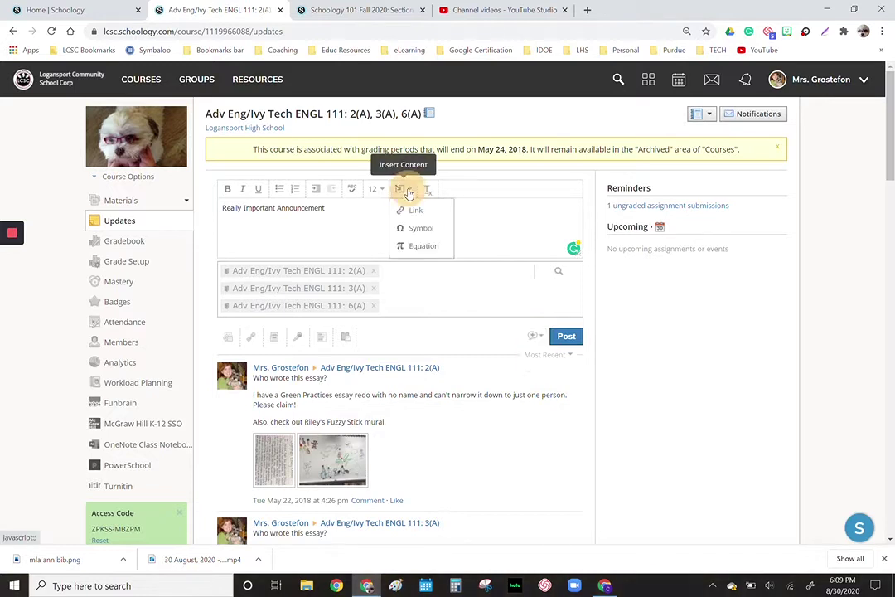
left_click(413, 212)
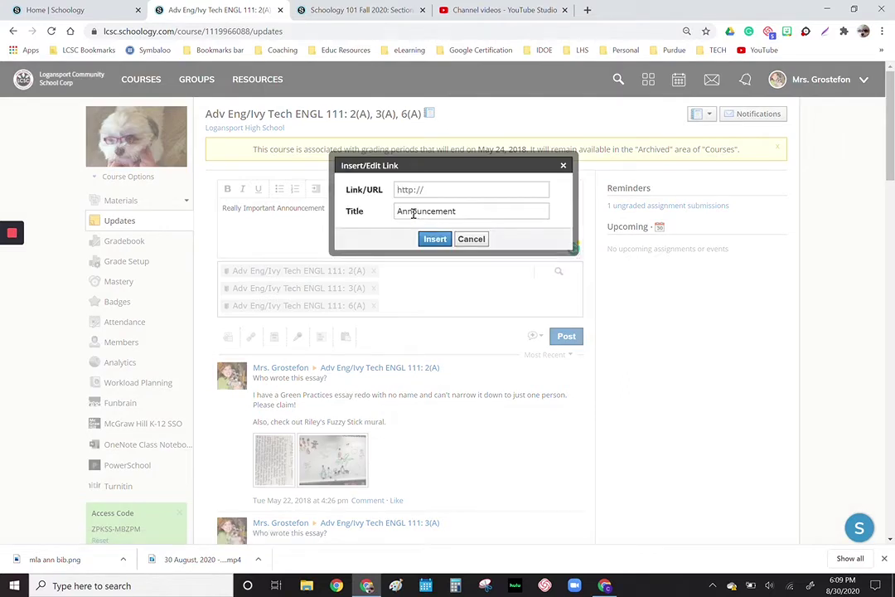
mouse_move(12, 233)
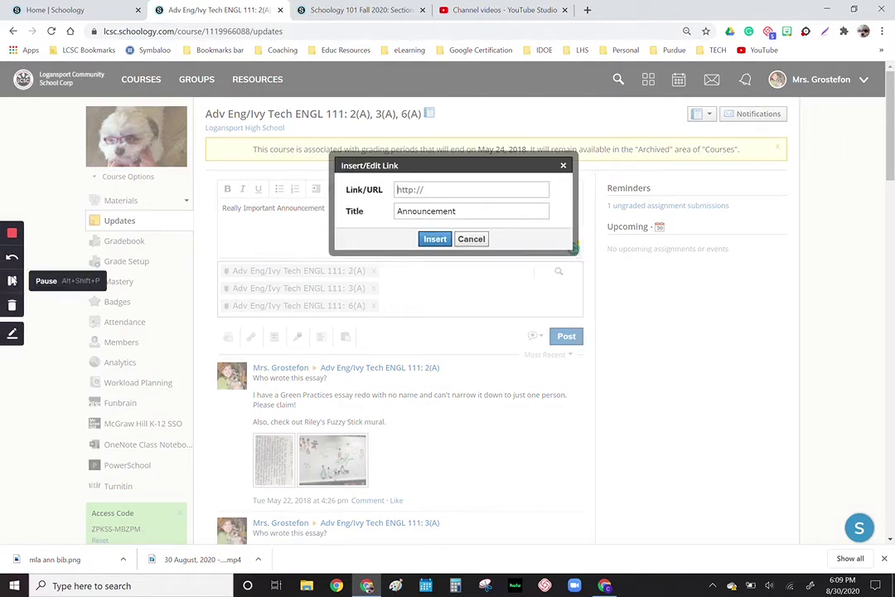
left_click(12, 280)
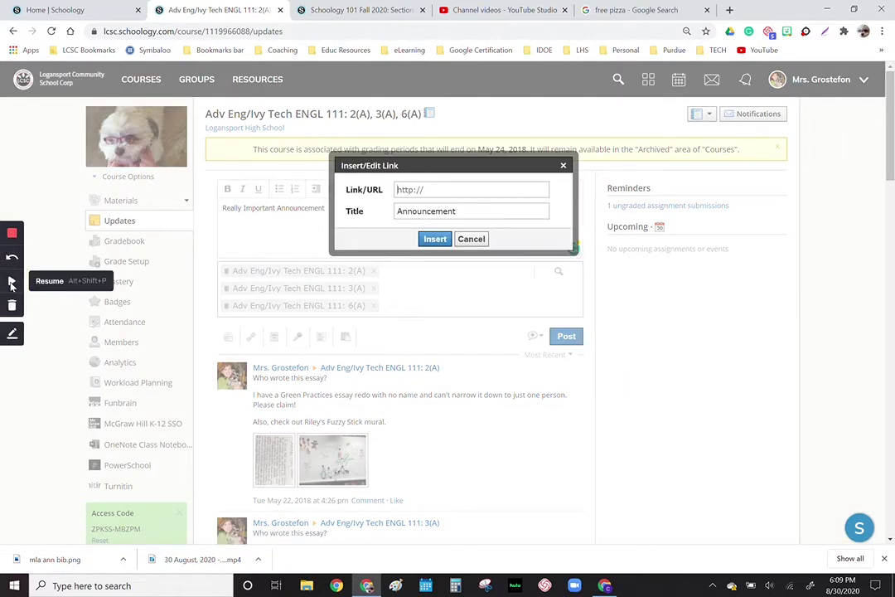
right_click(404, 189)
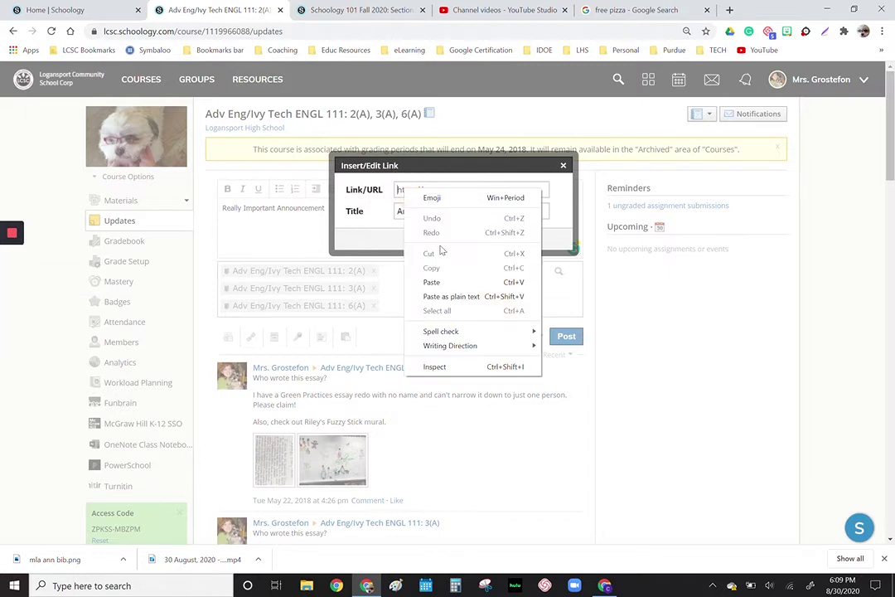
left_click(438, 283)
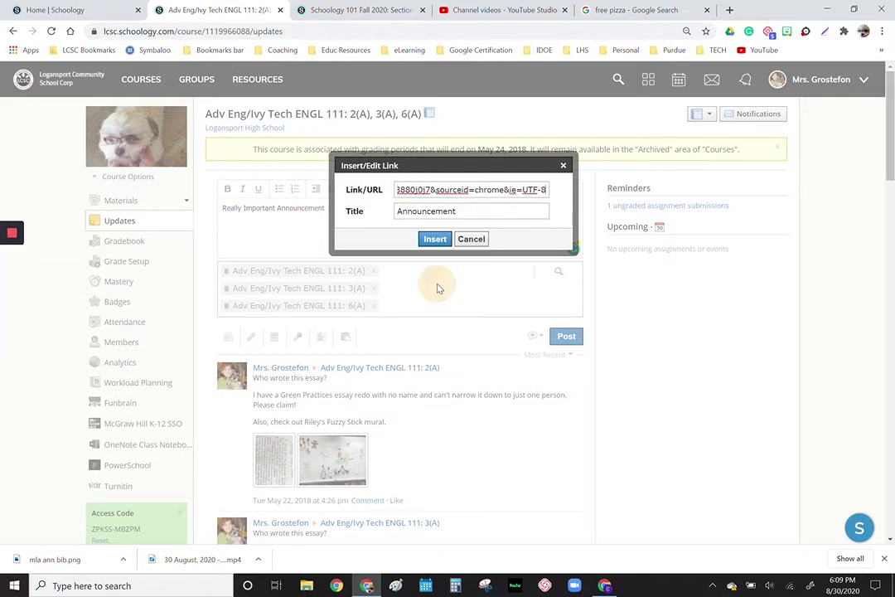
left_click(436, 239)
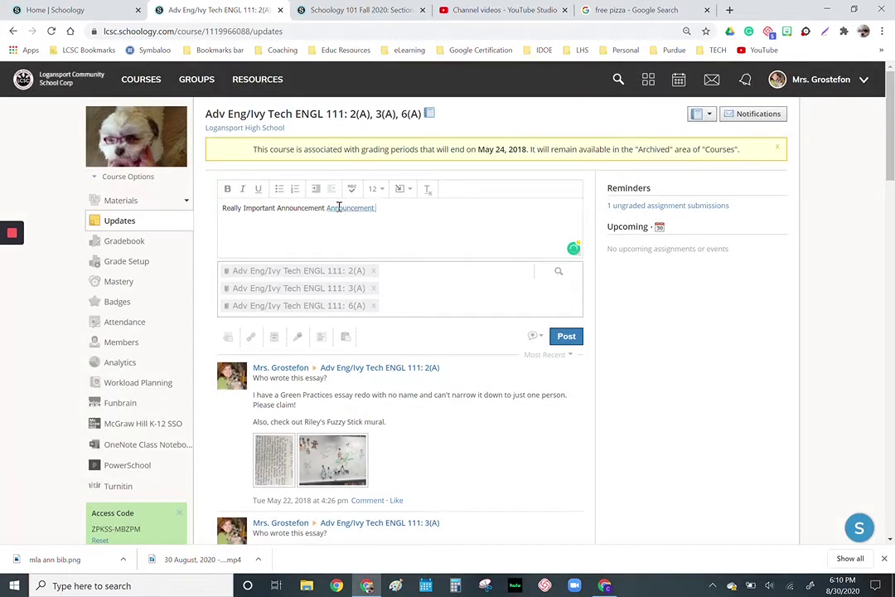
Step: Remove sections 6(A) and 3(A) from the update's recipients, leaving the file attachment empty
left_click(373, 306)
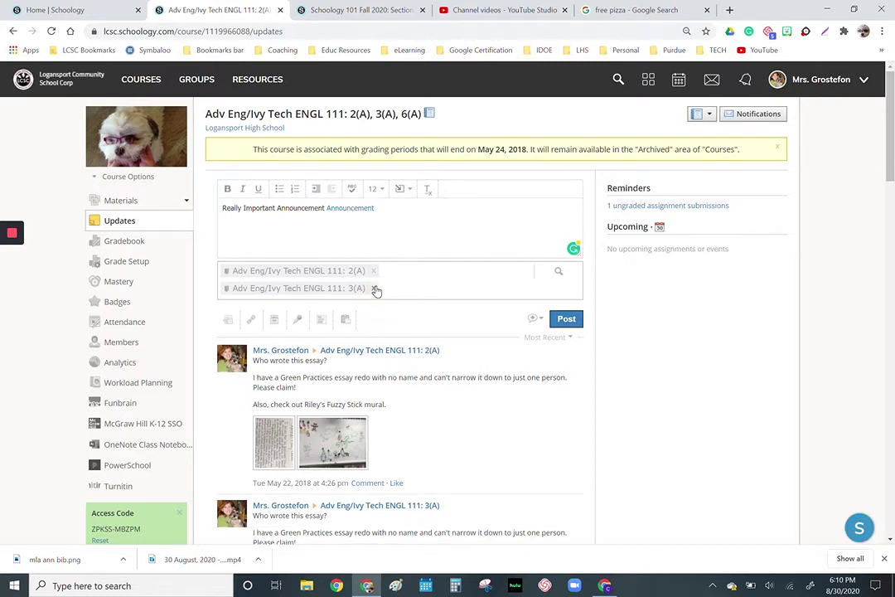
left_click(374, 288)
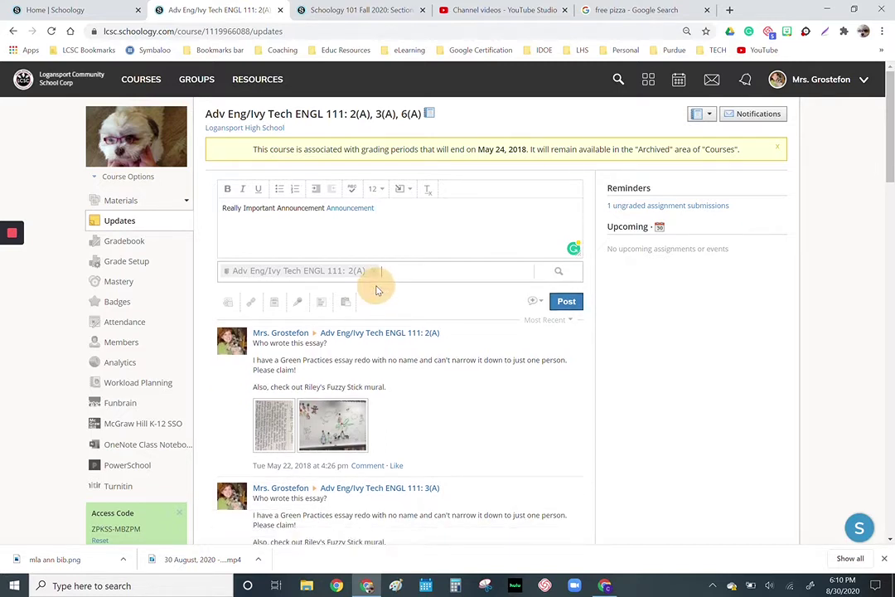
left_click(228, 305)
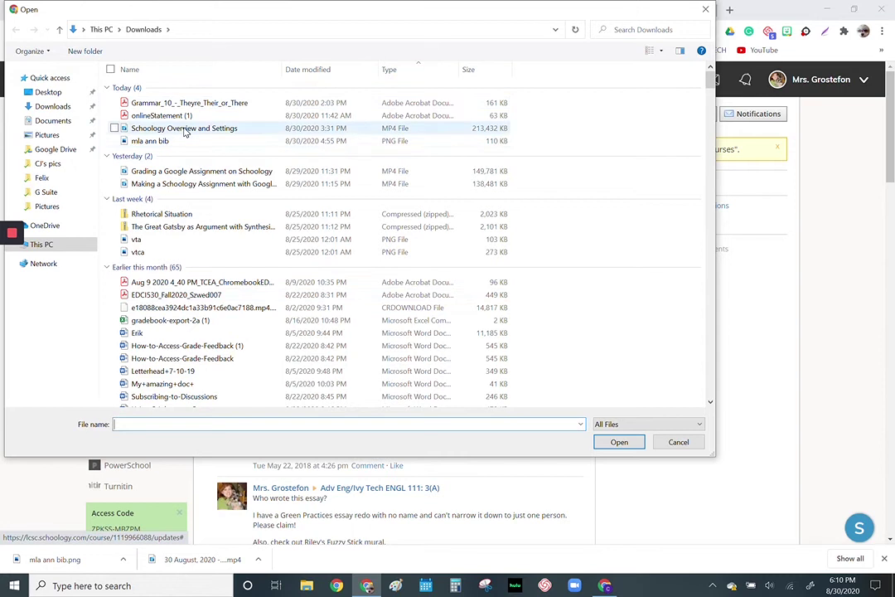
left_click(706, 9)
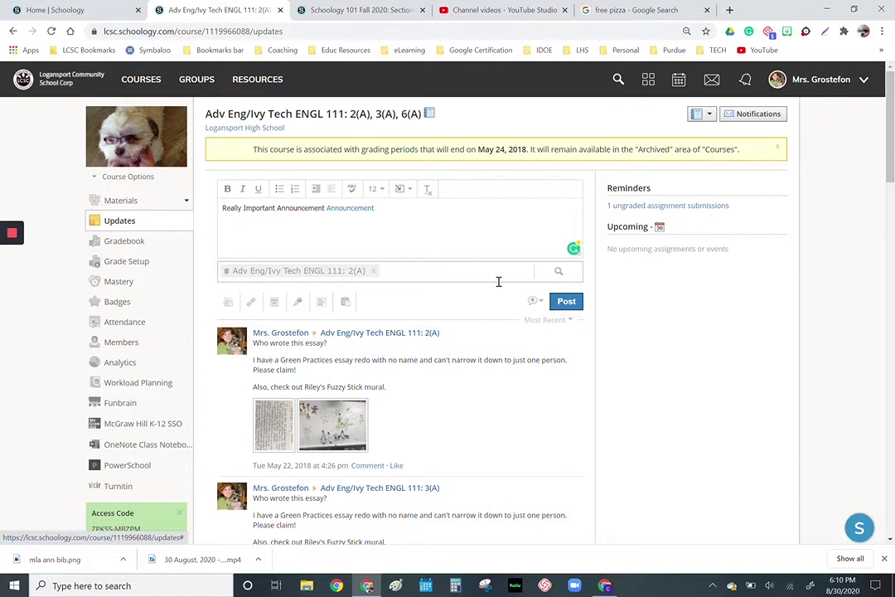
Step: Post the announcement and follow its link to Google's 'free pizza' results
left_click(567, 303)
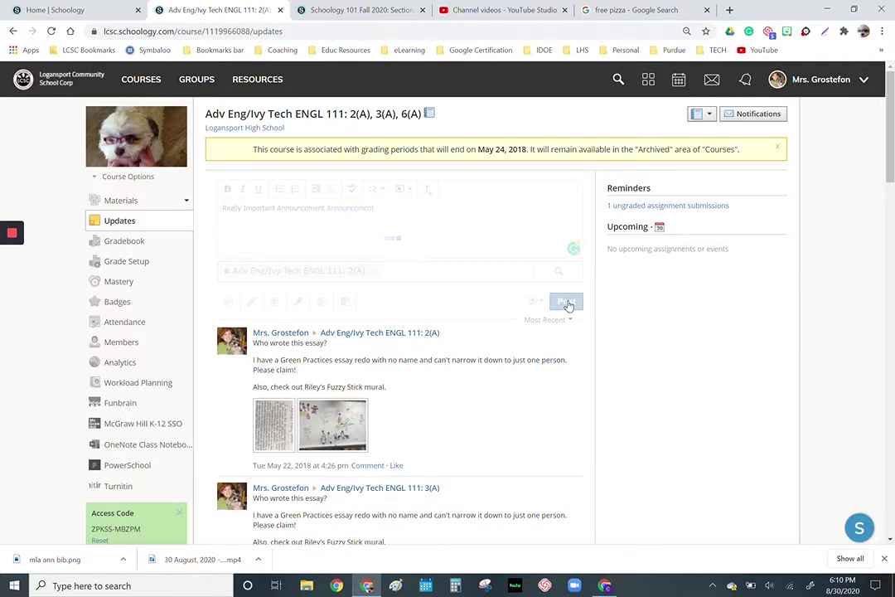
mouse_move(11, 236)
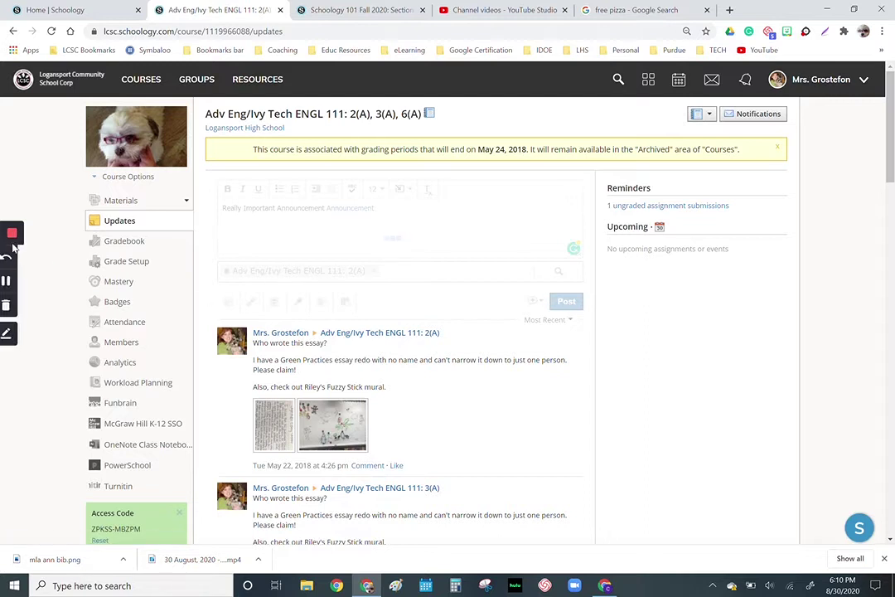
left_click(12, 282)
left_click(11, 282)
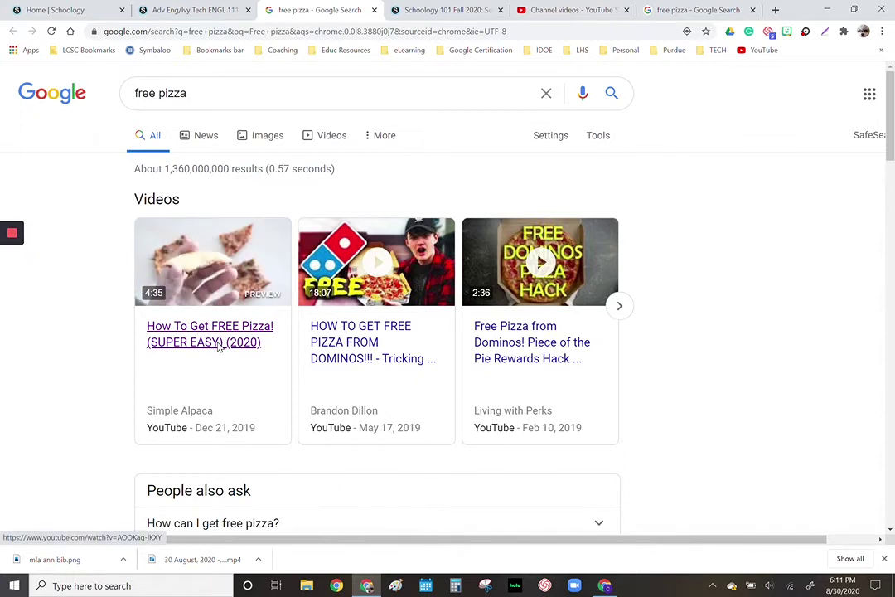
left_click(160, 11)
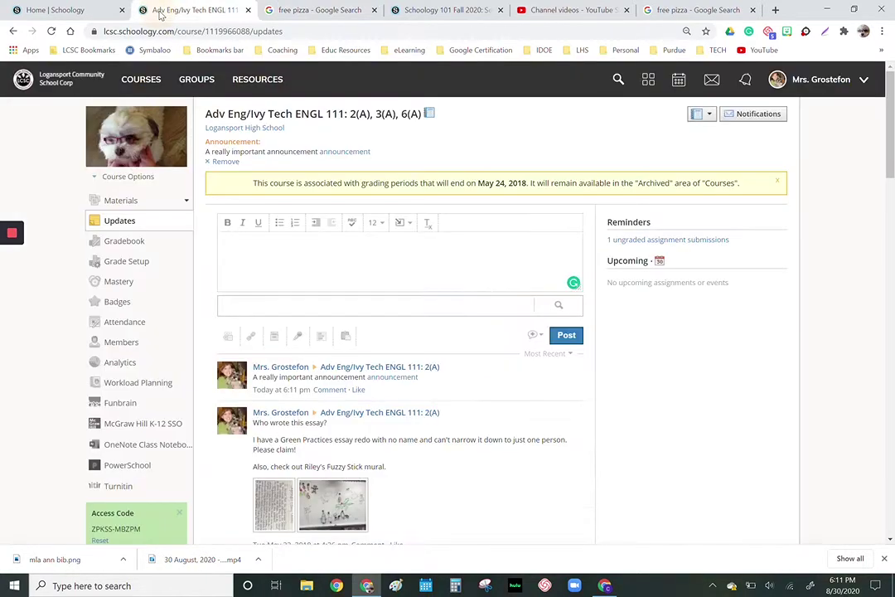
left_click(121, 203)
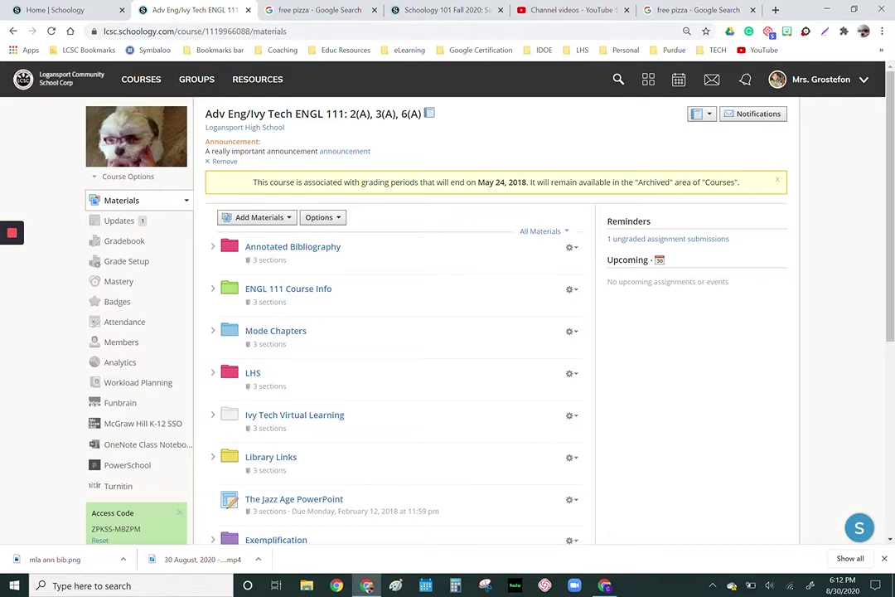
left_click(117, 224)
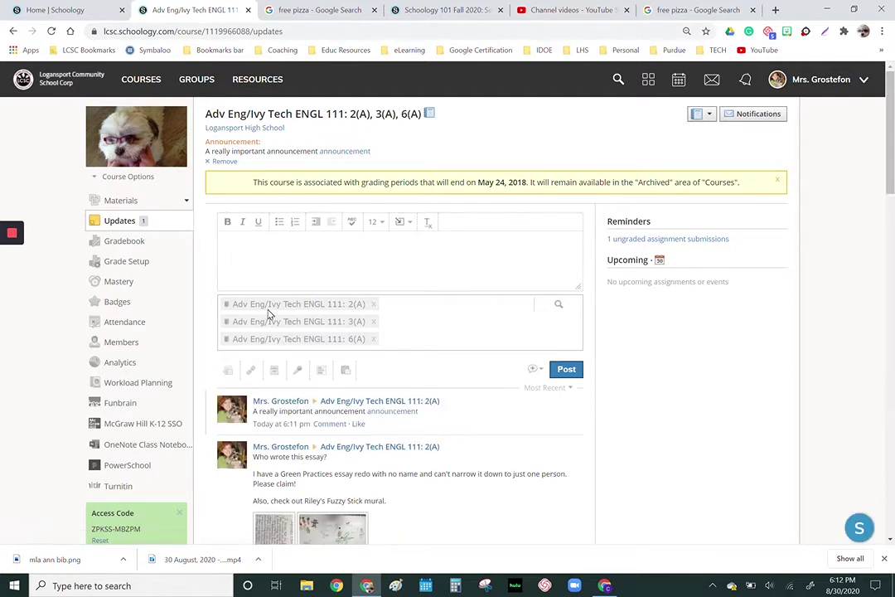
scroll(268, 314, "down", 1)
scroll(268, 313, "down", 1)
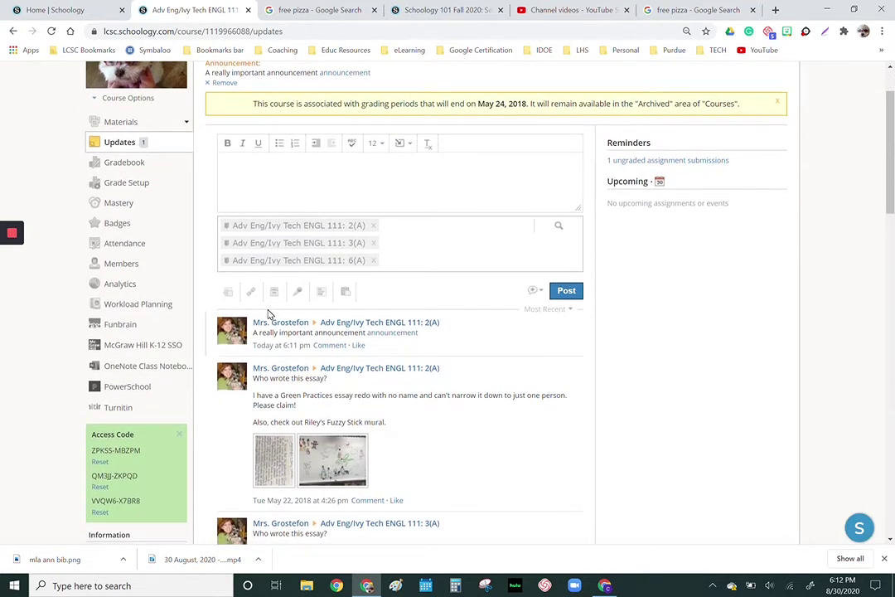
scroll(297, 344, "down", 2)
left_click(290, 348)
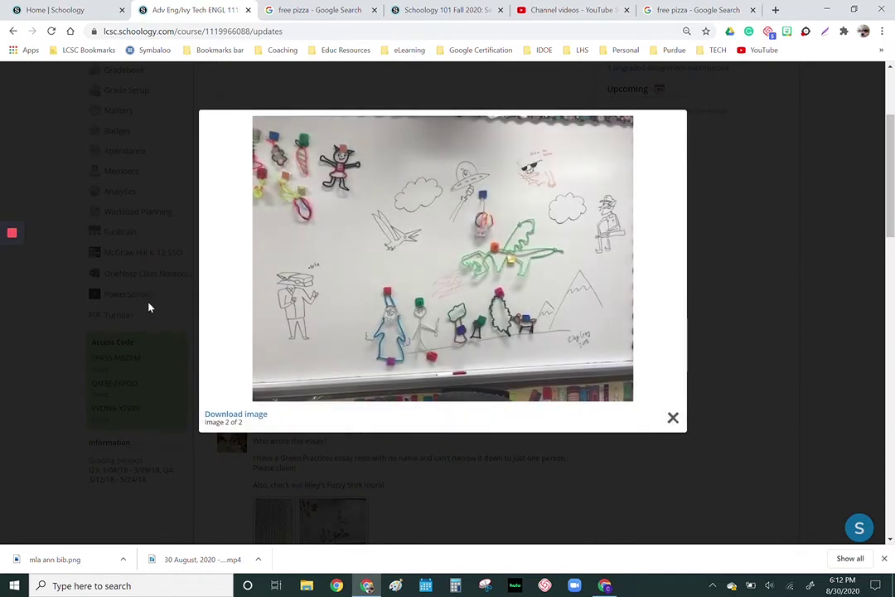
mouse_move(10, 274)
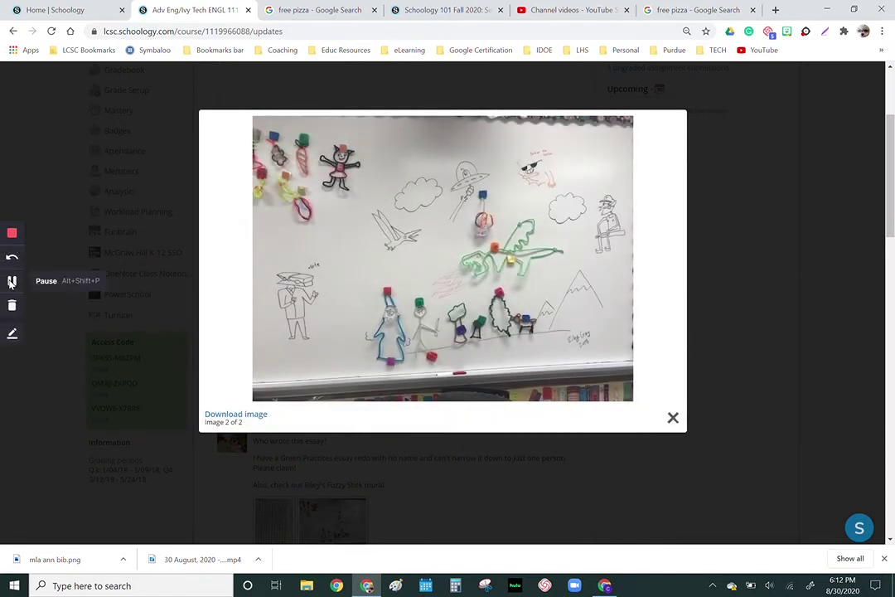
key("Escape")
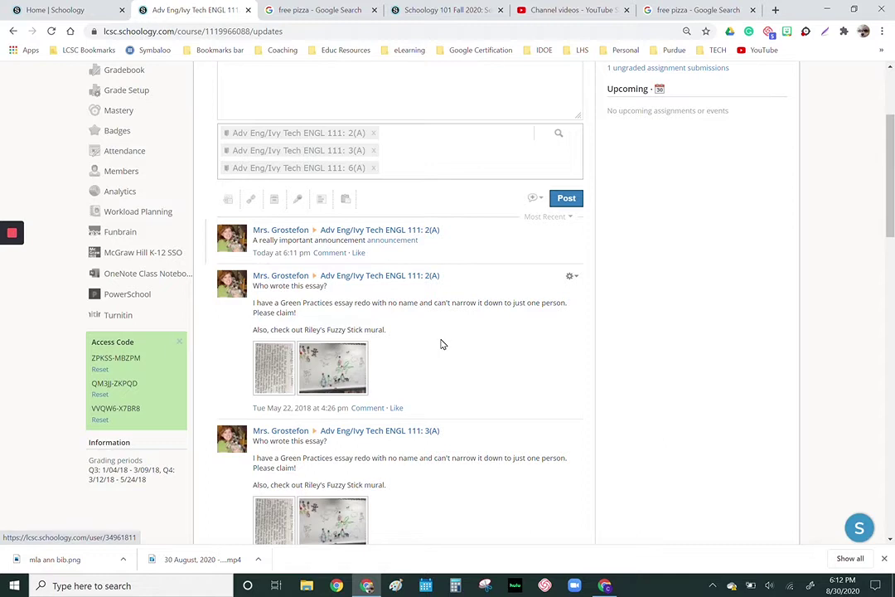
scroll(442, 344, "down", 2)
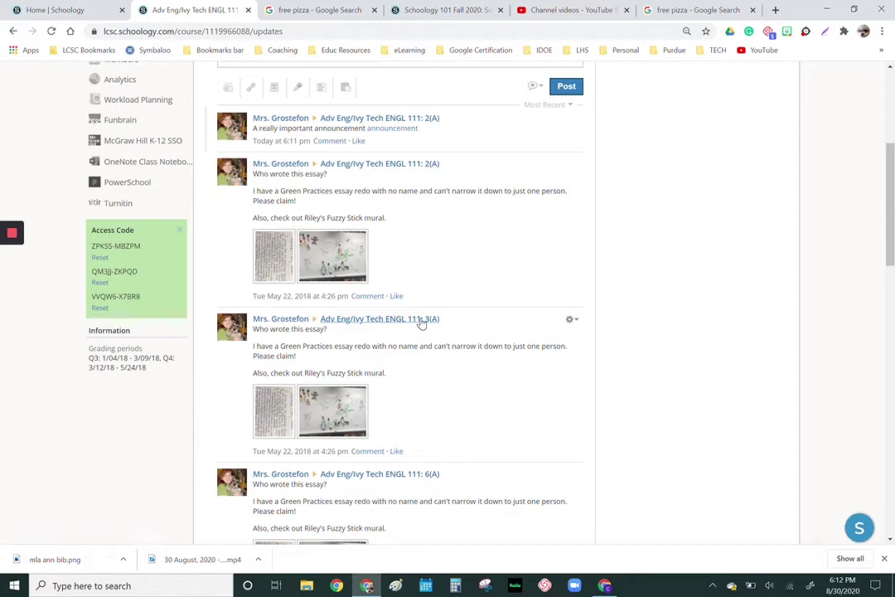
scroll(456, 388, "down", 2)
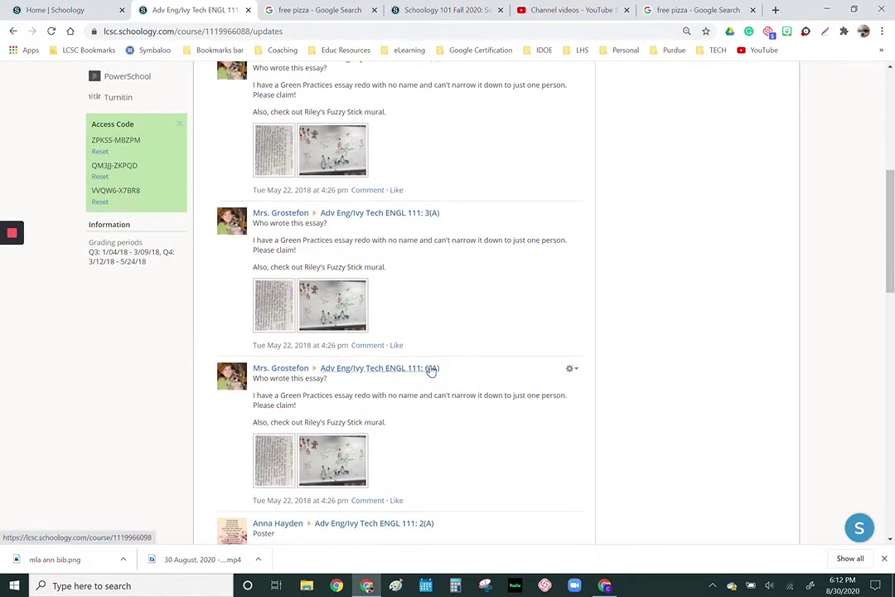
scroll(452, 443, "down", 1)
scroll(451, 445, "down", 3)
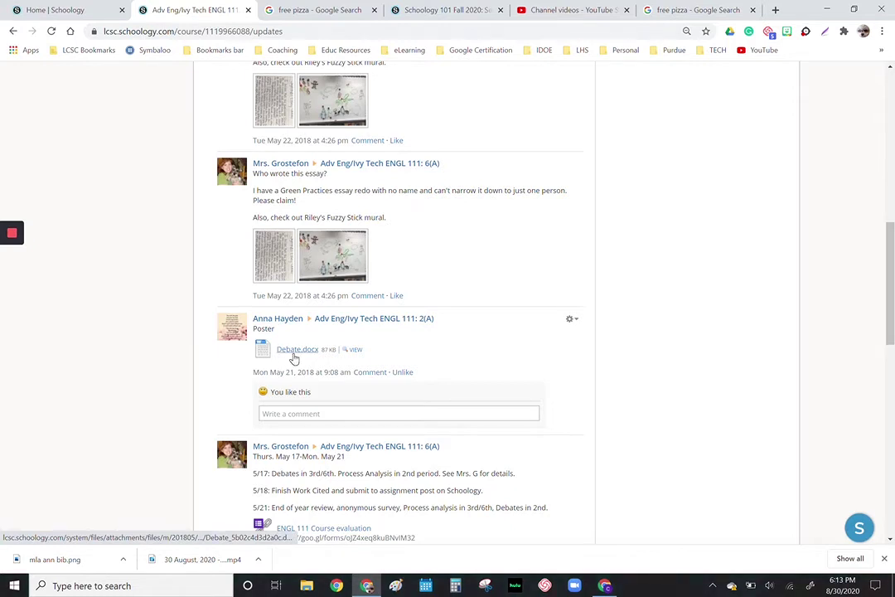
scroll(407, 381, "down", 1)
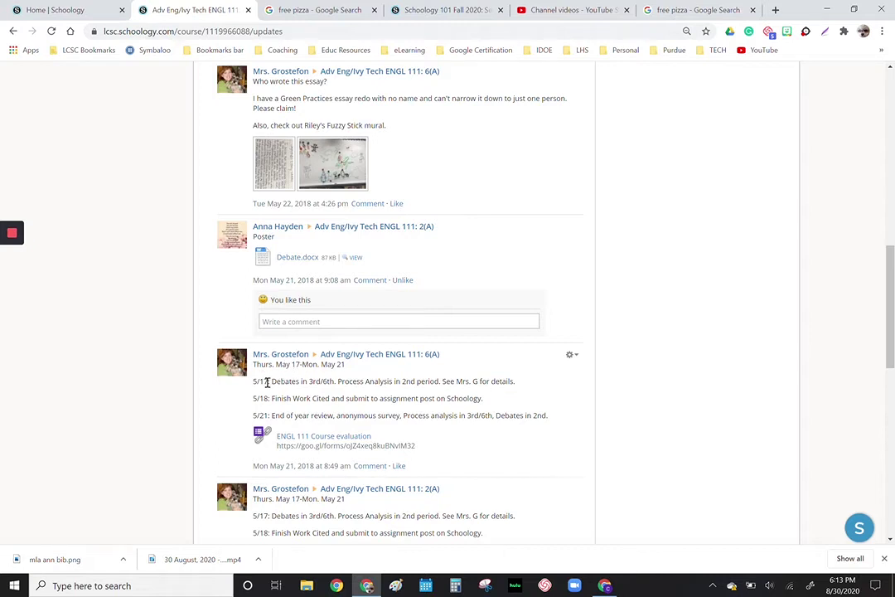
scroll(296, 415, "down", 1)
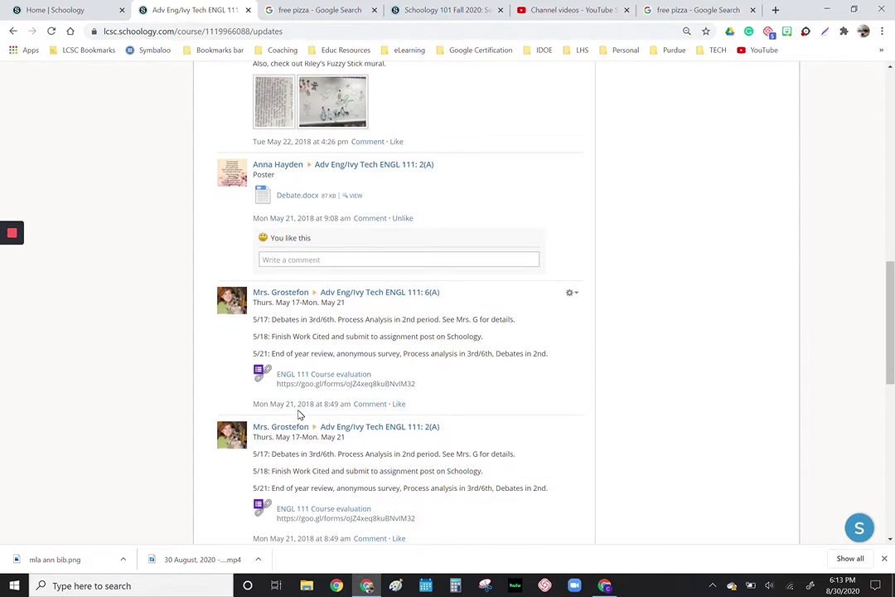
scroll(486, 404, "down", 5)
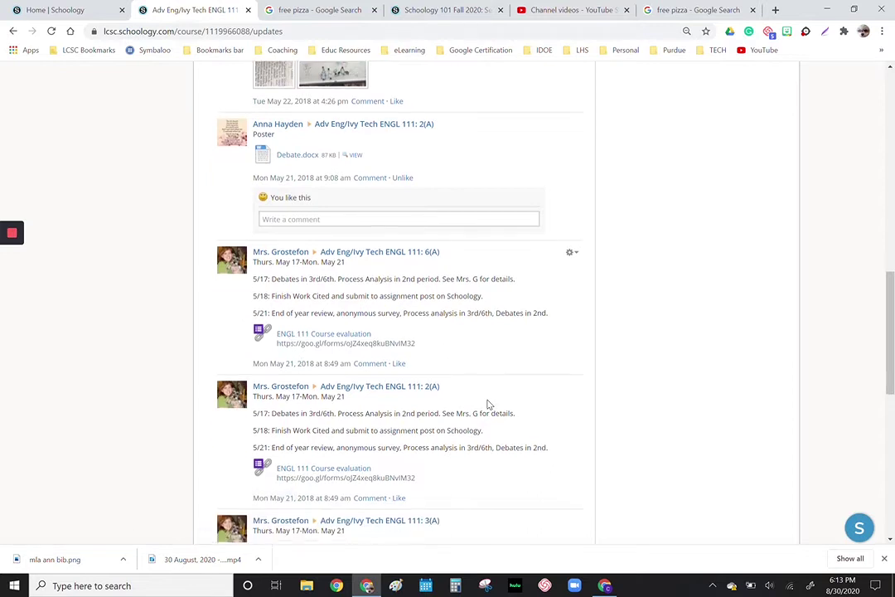
scroll(487, 403, "down", 1)
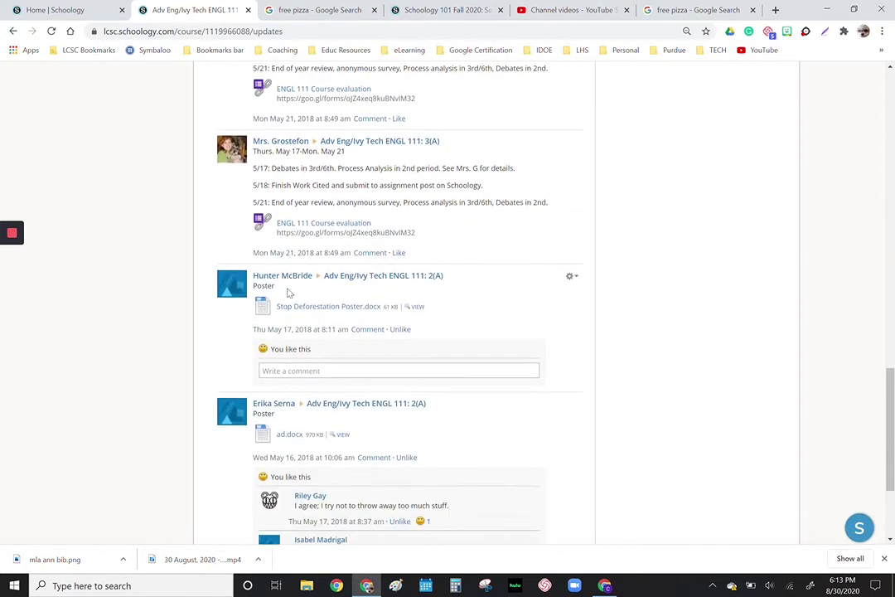
scroll(359, 348, "down", 2)
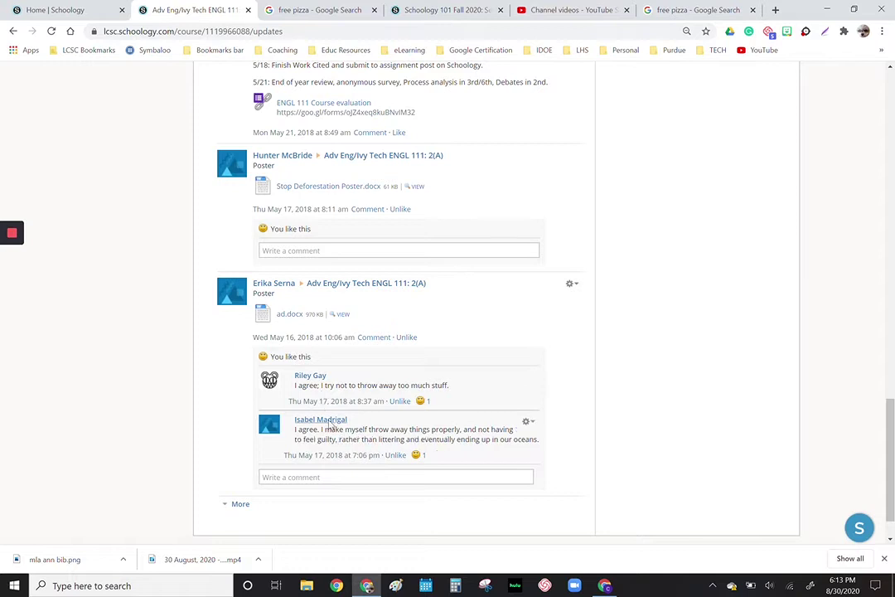
scroll(329, 432, "down", 2)
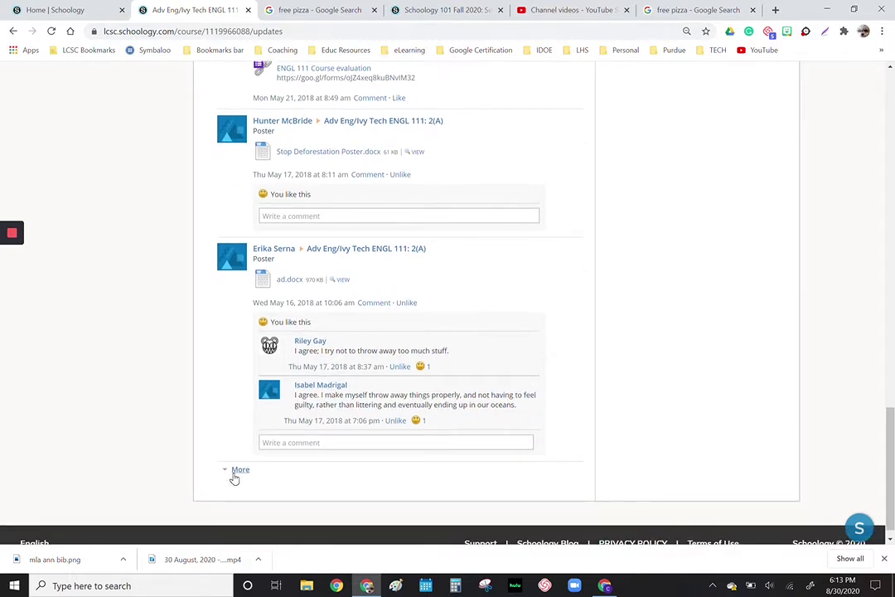
Step: Load more older posts into the updates feed, scroll through them, and return to the top
left_click(238, 473)
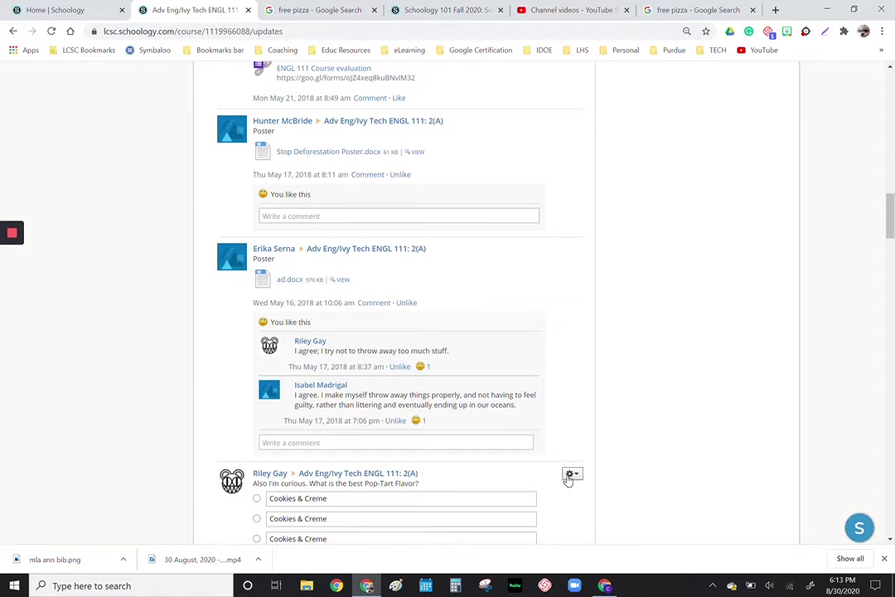
scroll(569, 479, "down", 3)
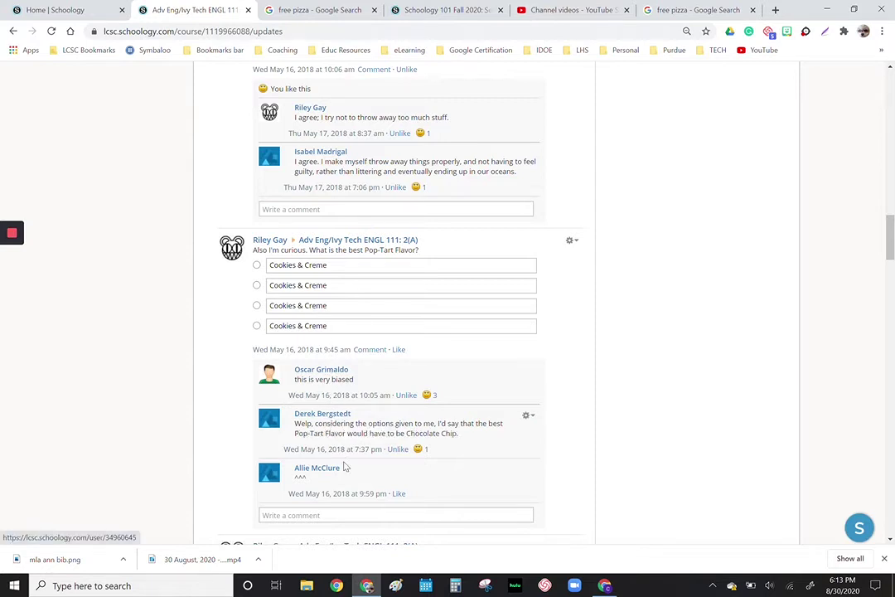
scroll(569, 497, "down", 5)
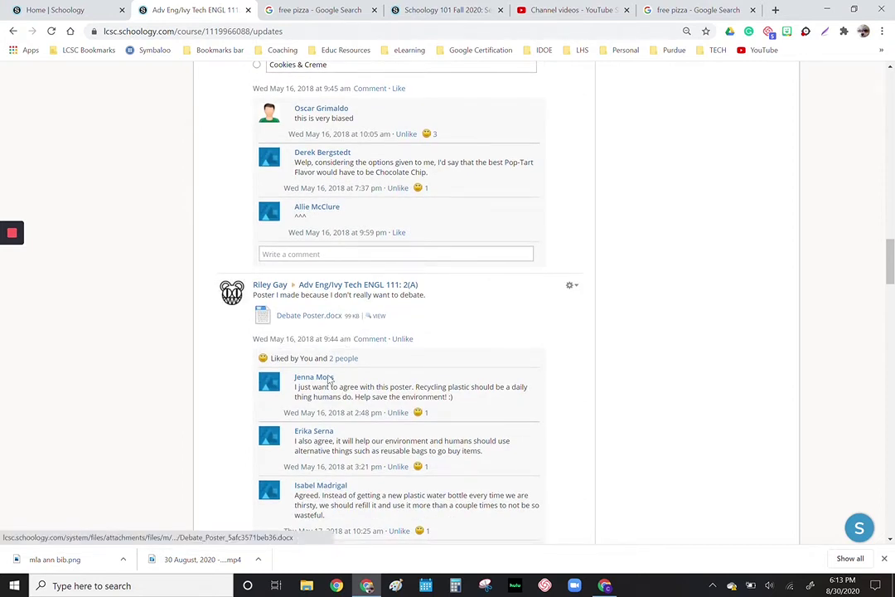
scroll(508, 404, "down", 3)
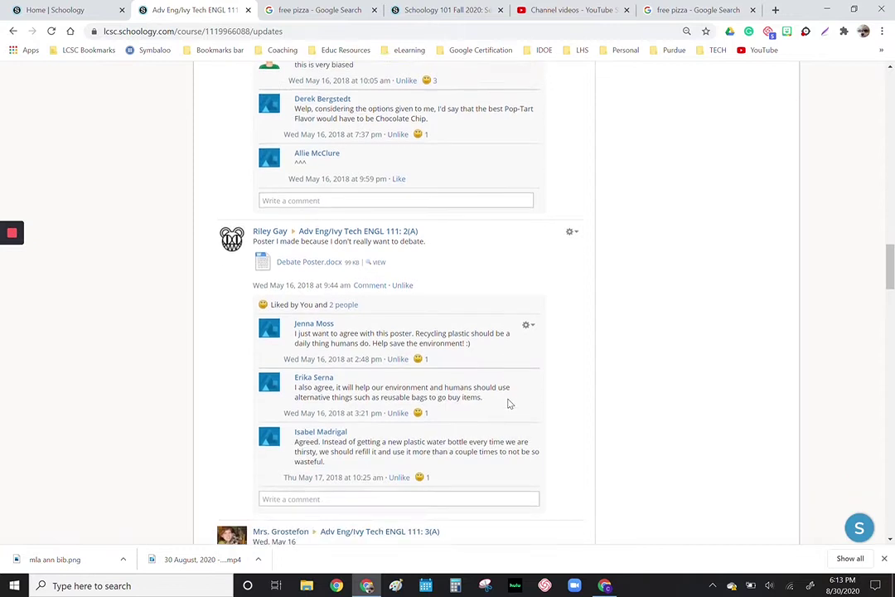
scroll(508, 401, "down", 3)
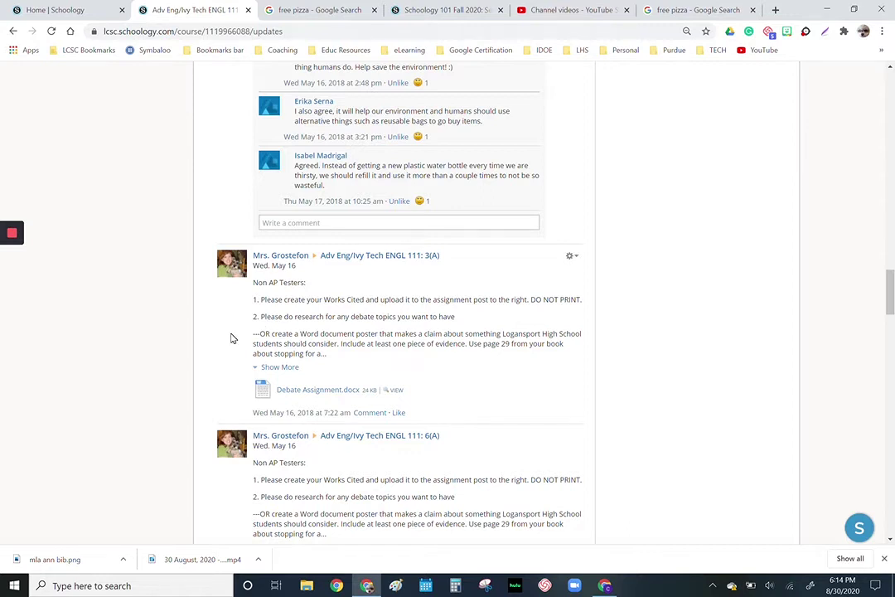
scroll(232, 338, "up", 5)
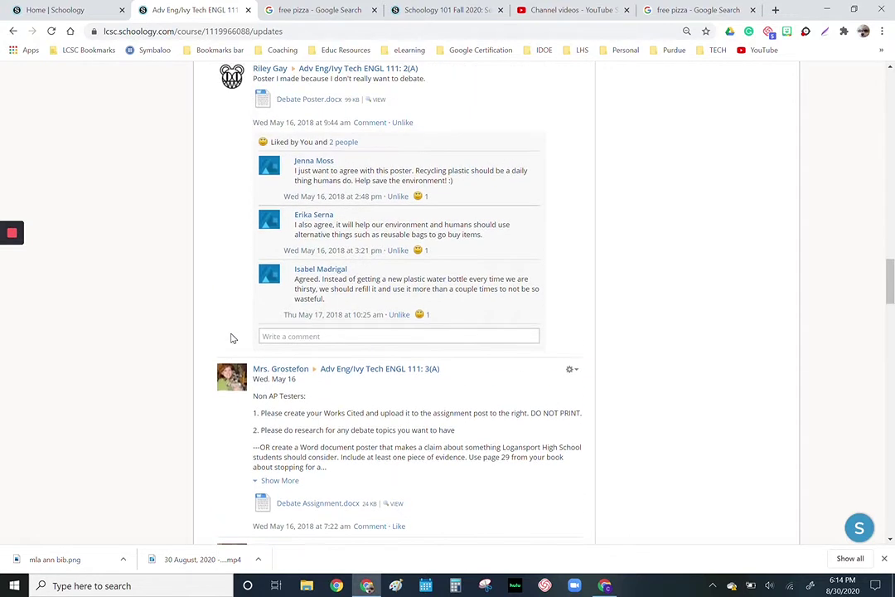
scroll(233, 338, "up", 15)
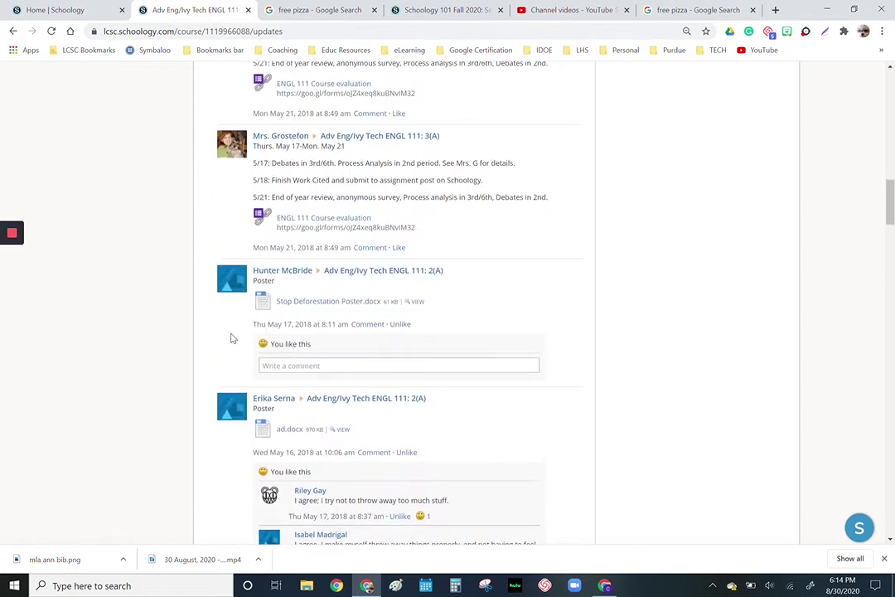
scroll(233, 339, "up", 5)
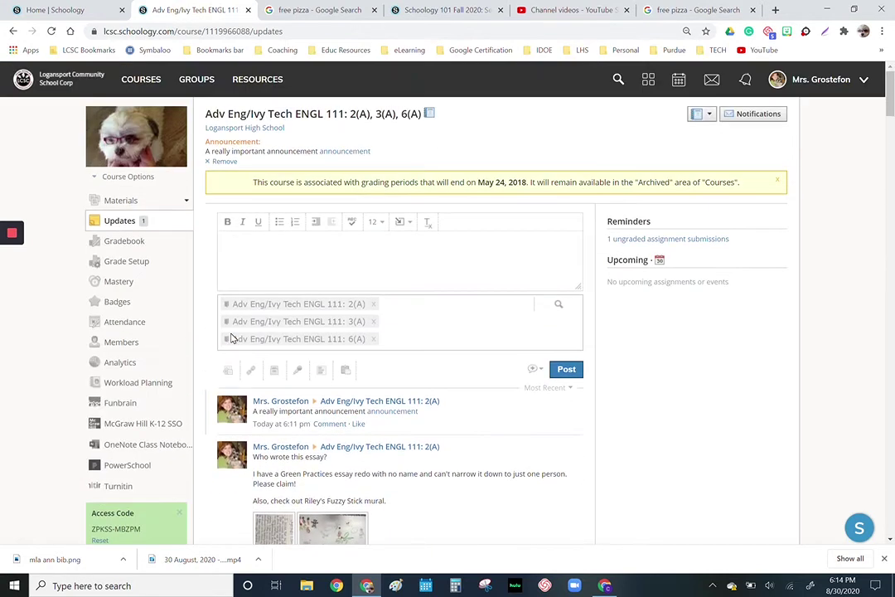
left_click(120, 200)
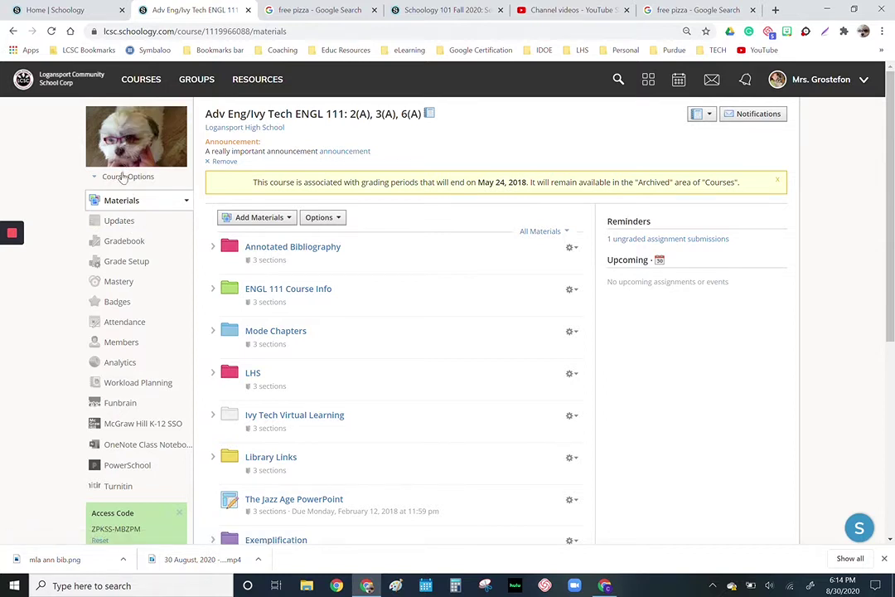
Step: Open the ENGL 111 Gradebook showing section 2(A) students' overall, Q3 and Q4 grades
left_click(121, 242)
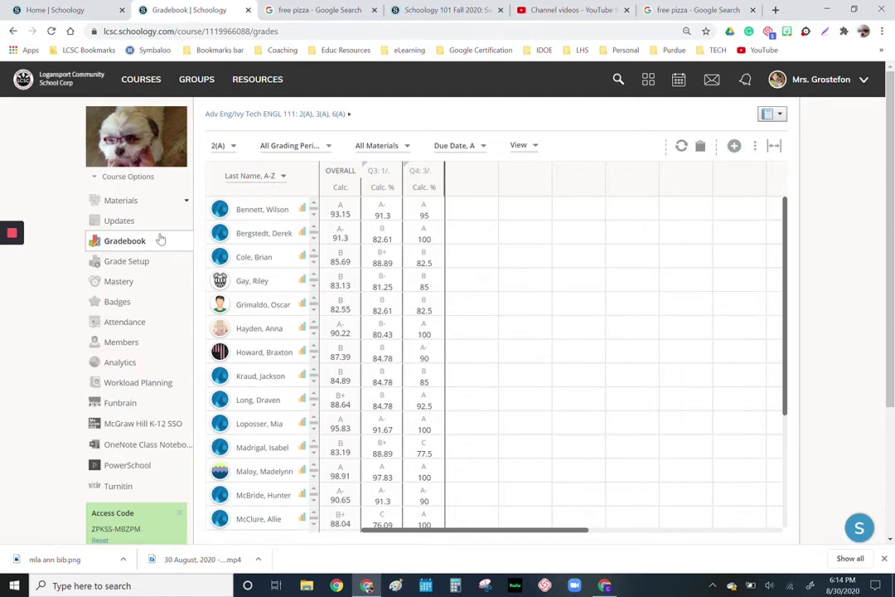
Step: Filter the 2(A) gradebook to the Q3 period and PROJECT category, after briefly trying QUIZ
left_click(328, 149)
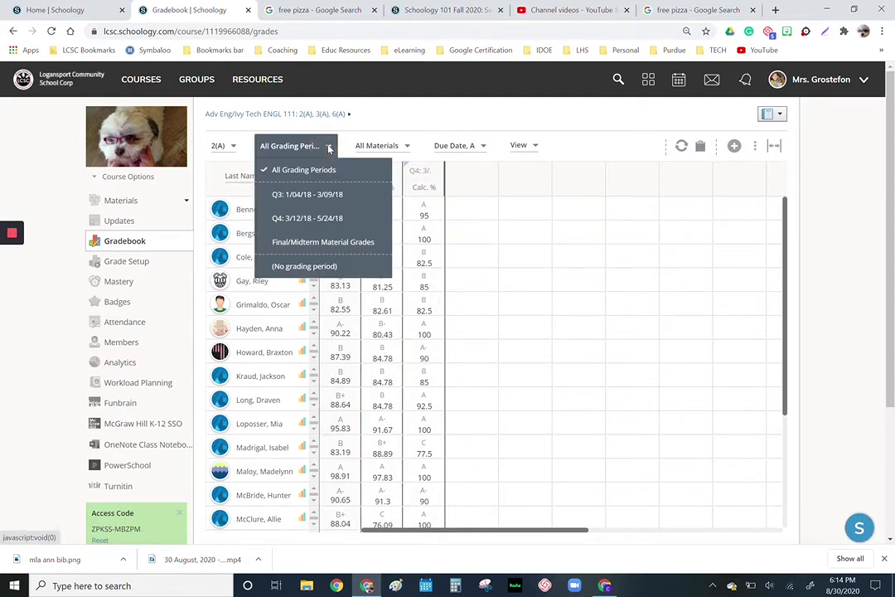
left_click(313, 198)
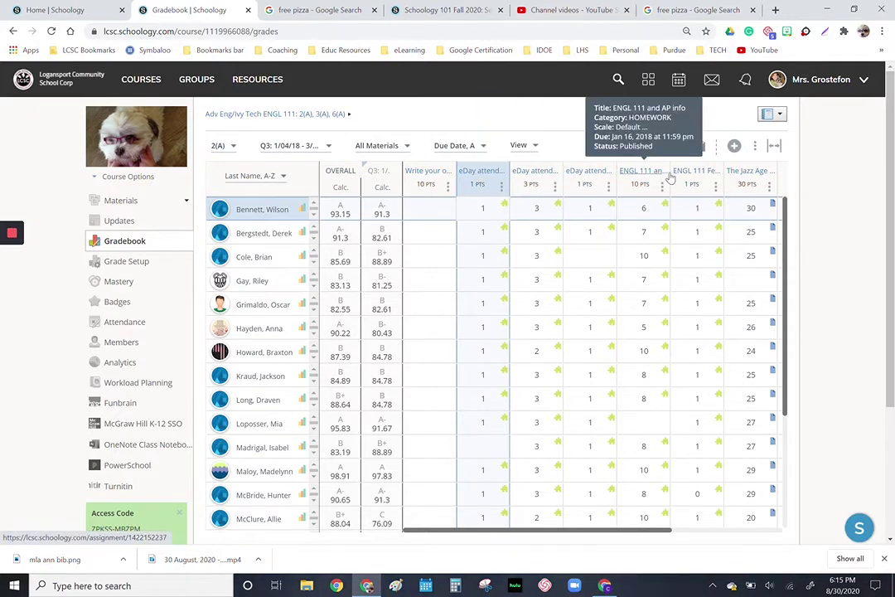
left_click(399, 146)
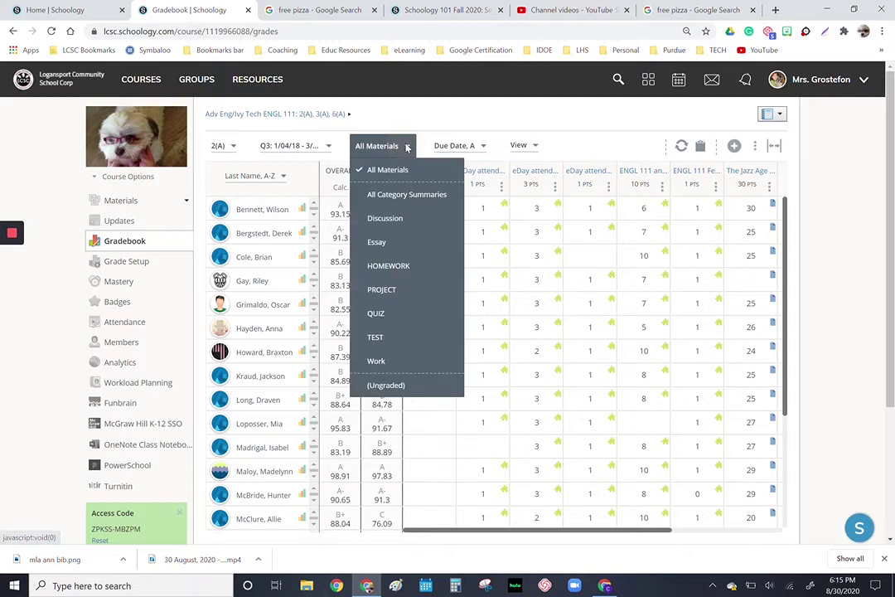
left_click(376, 314)
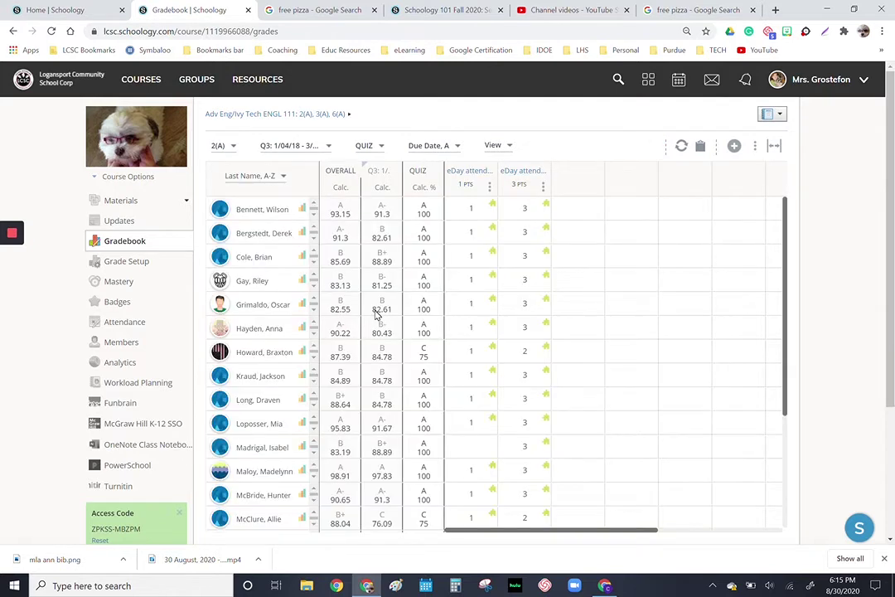
left_click(370, 146)
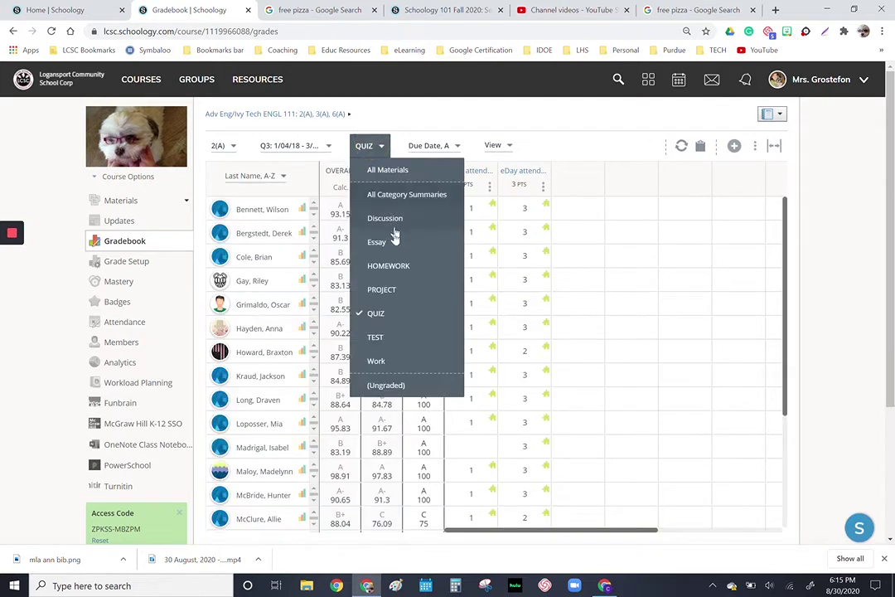
left_click(382, 289)
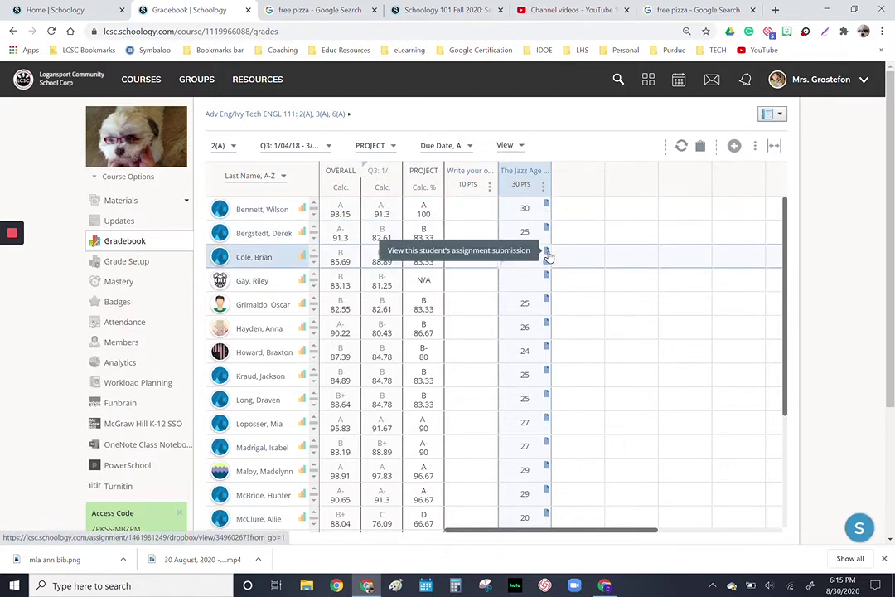
Step: Open Grade Setup to view categories Discussion through Work and Q3/Q4 weighted 50% each
left_click(111, 263)
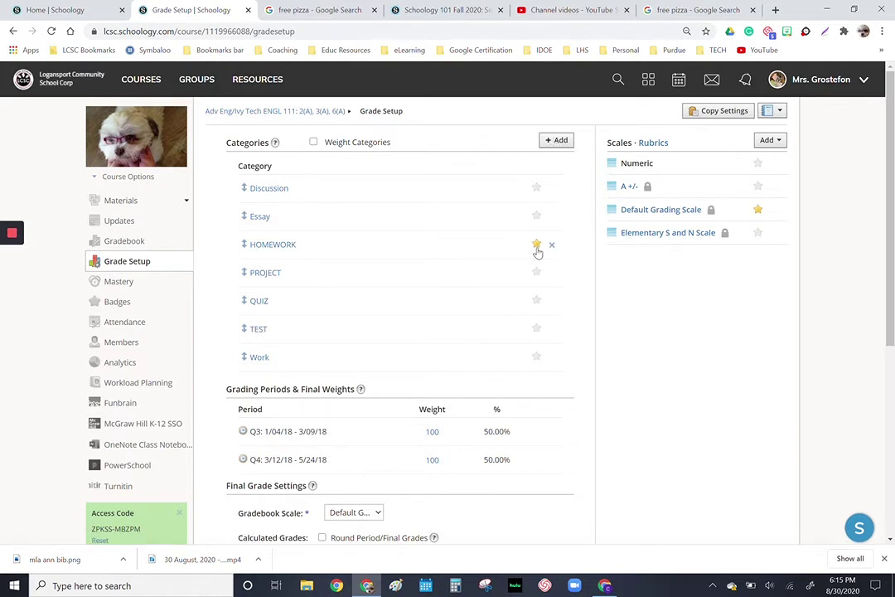
Step: Add a new grading category named 'Presentation'
left_click(557, 142)
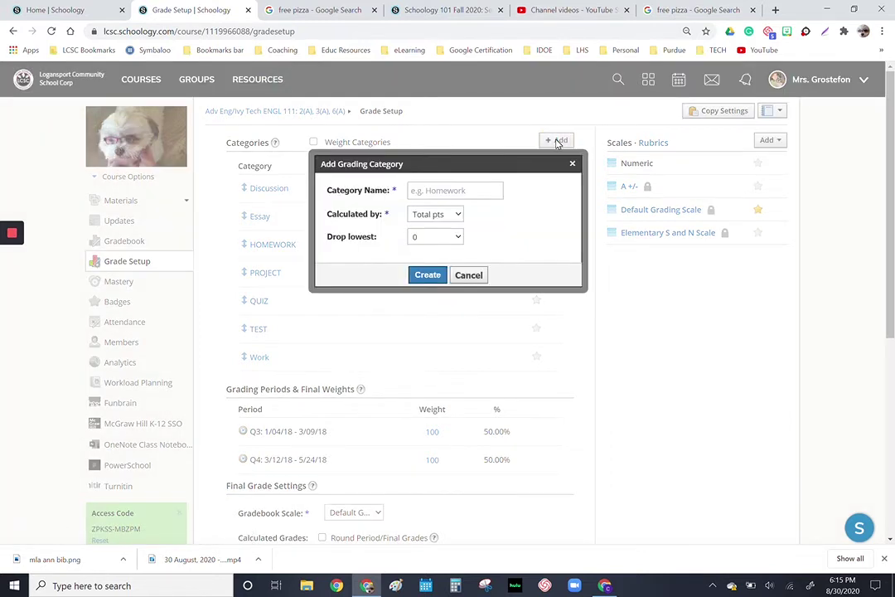
left_click(439, 189)
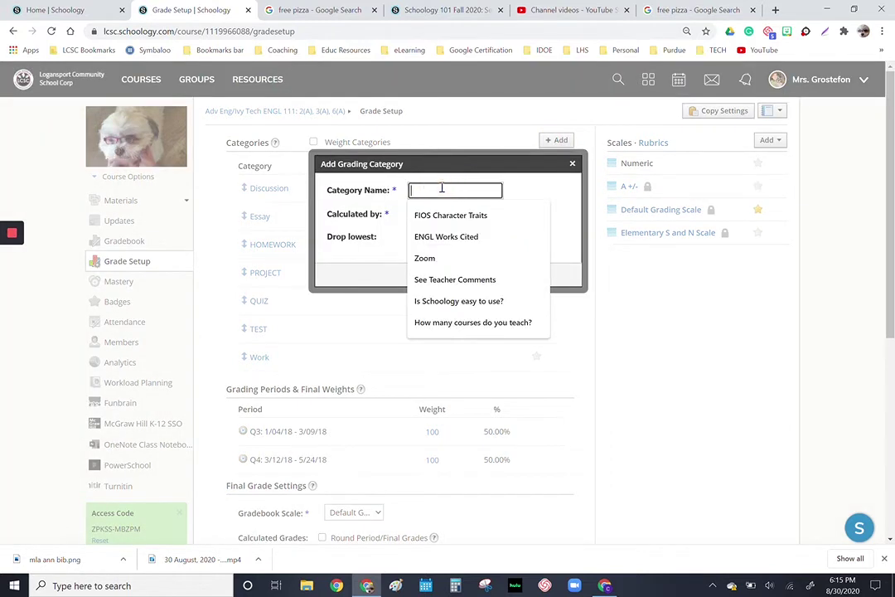
type("P")
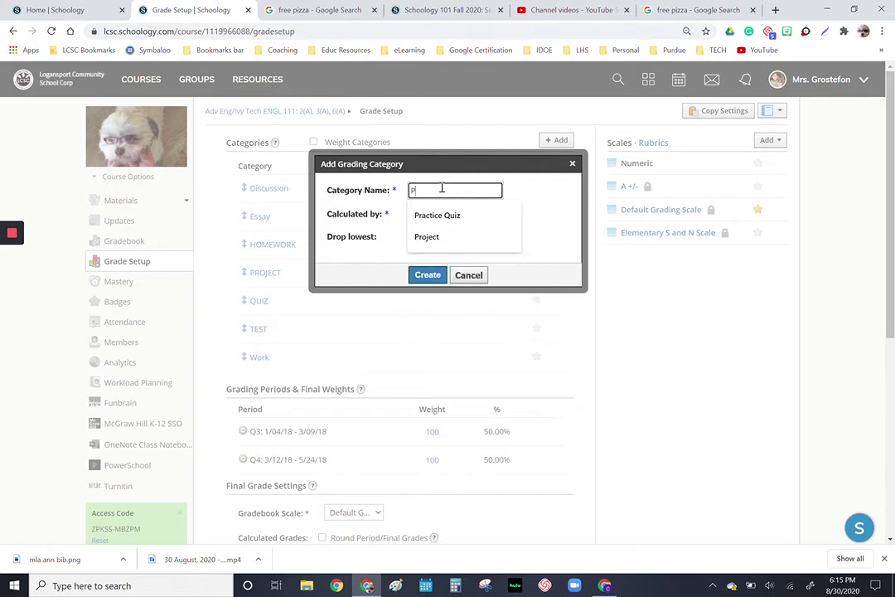
type("resentati")
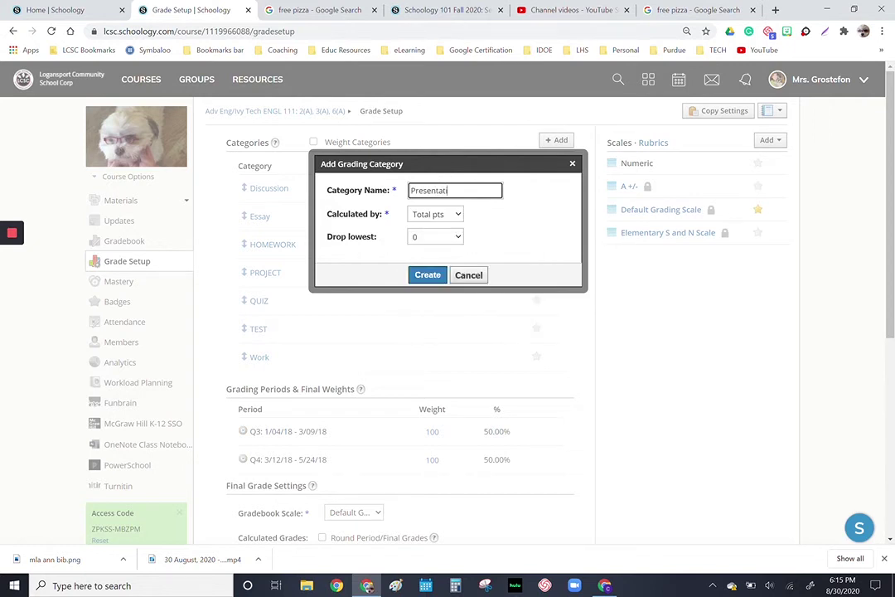
type("on")
left_click(427, 274)
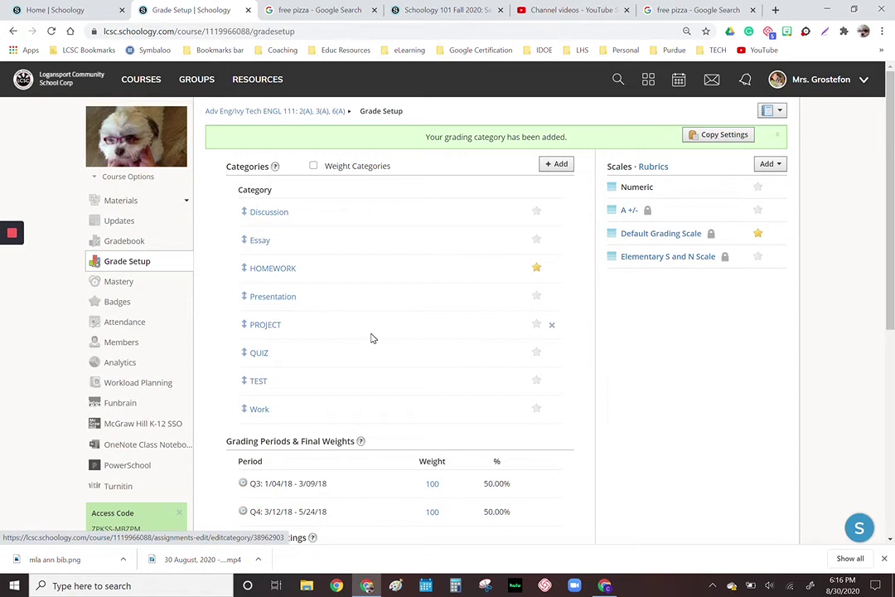
Step: Save the grade setup changes, then go to the course Members list
scroll(369, 337, "down", 1)
scroll(370, 337, "up", 1)
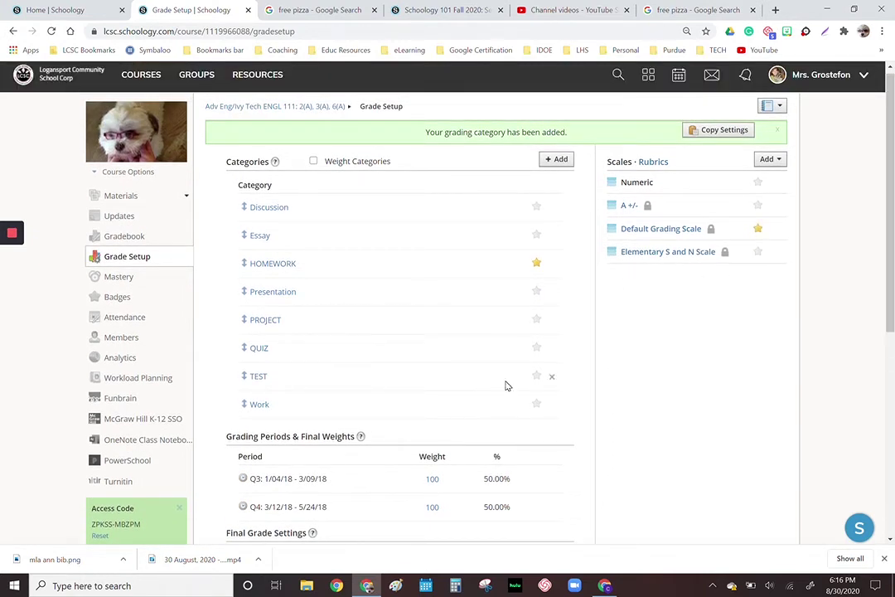
scroll(508, 386, "down", 3)
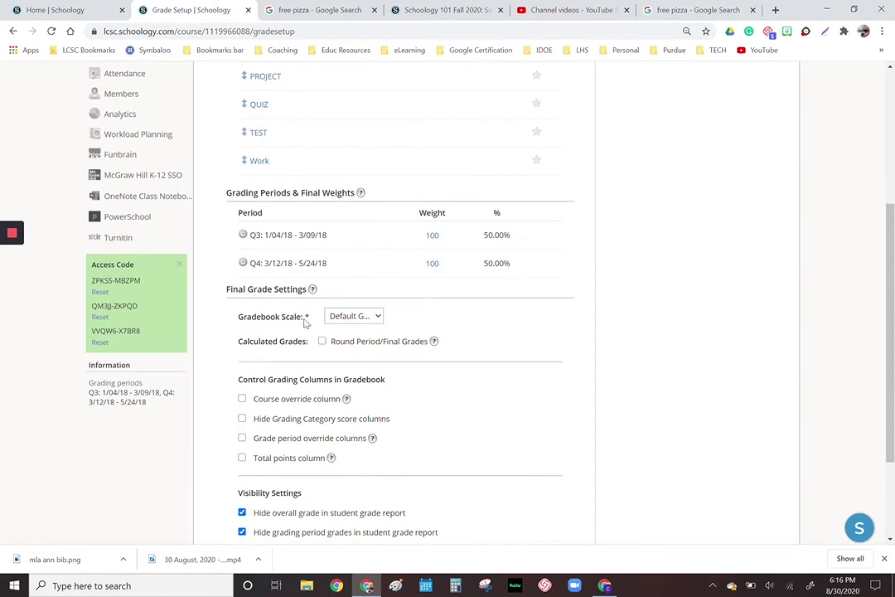
scroll(323, 311, "down", 1)
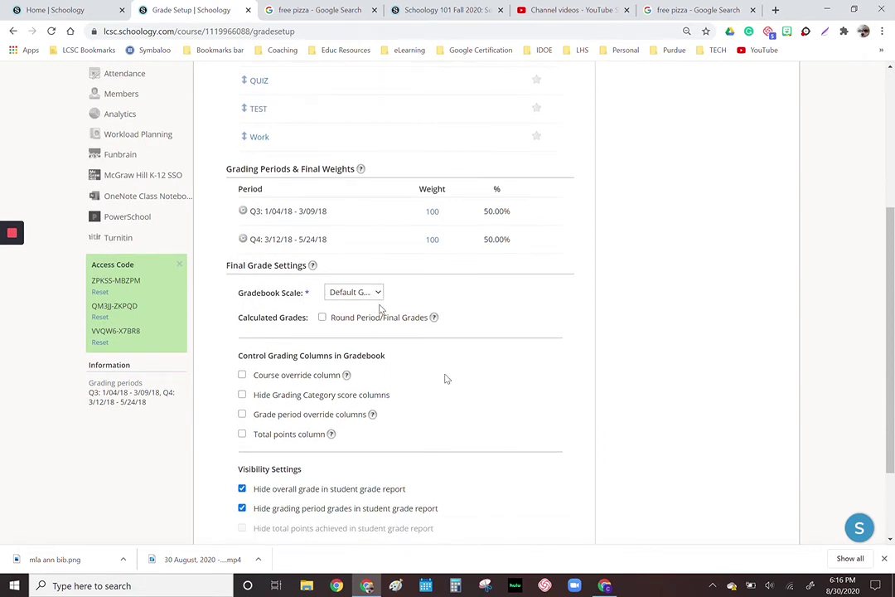
scroll(445, 379, "down", 2)
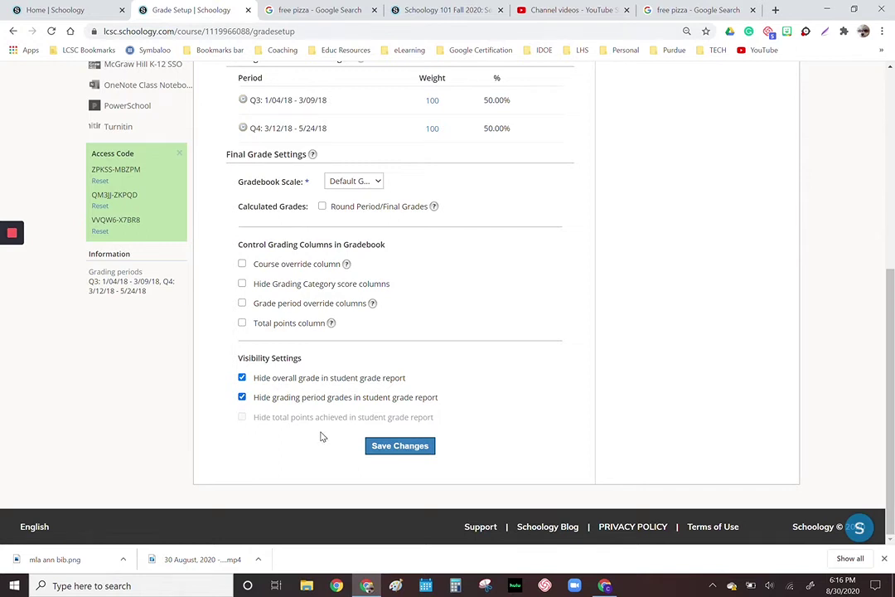
left_click(384, 448)
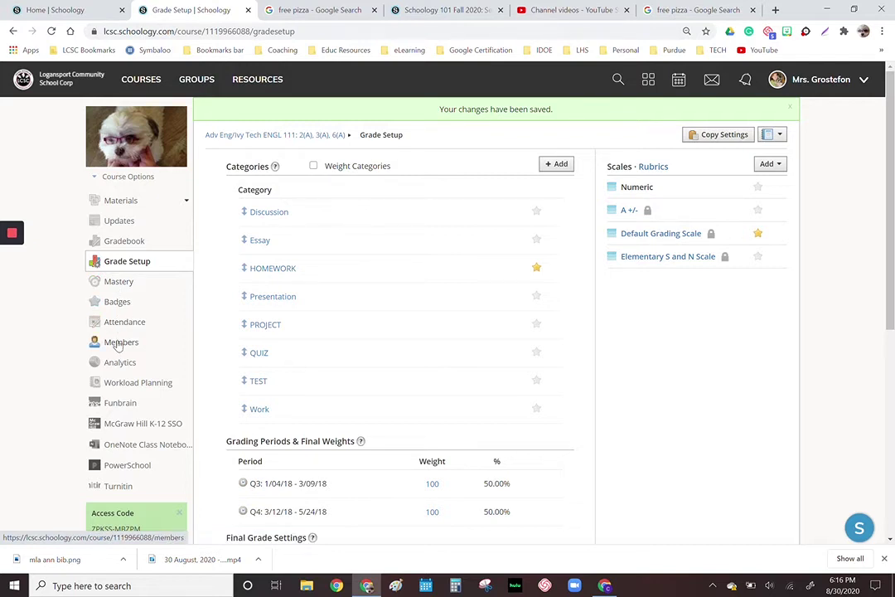
left_click(118, 344)
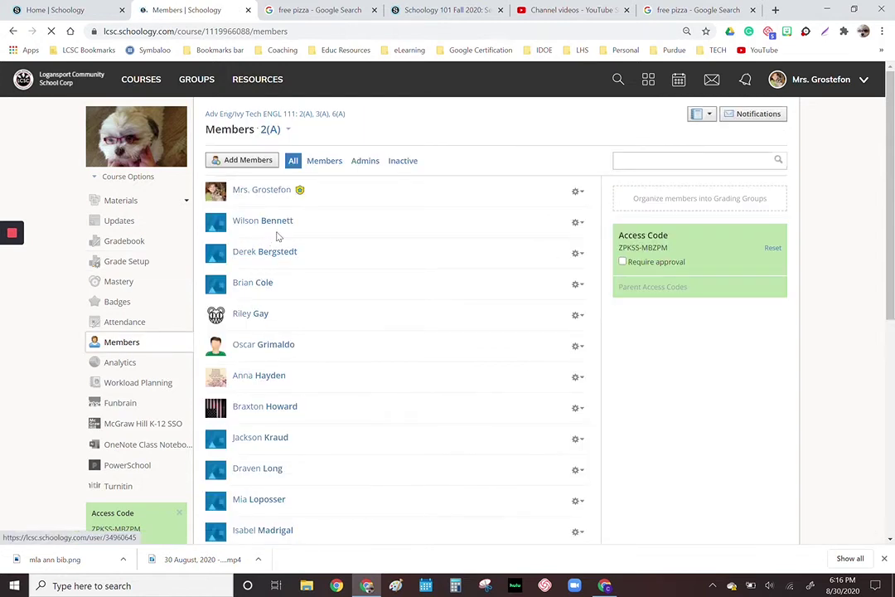
Step: Switch the Members list from section 2(A) to 3(A) and review its 23 members
scroll(305, 340, "down", 5)
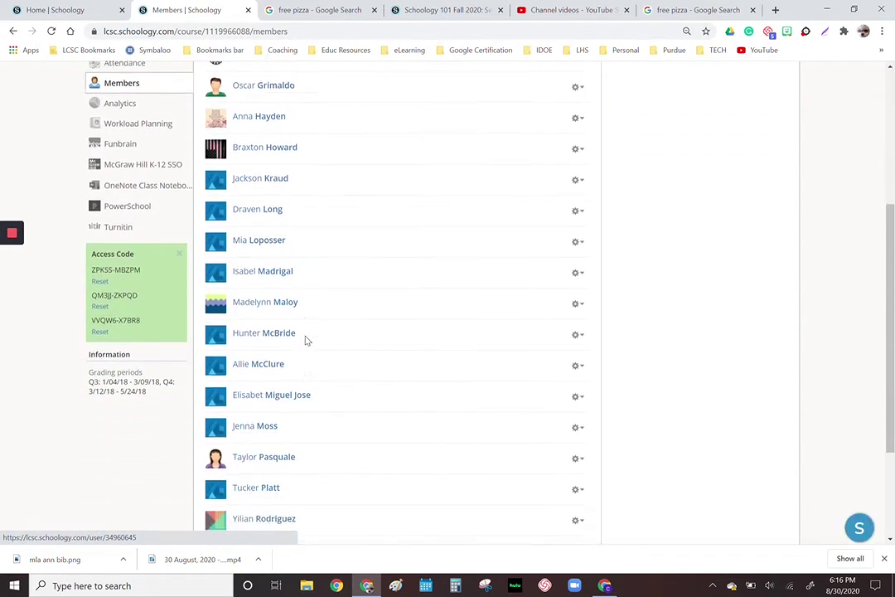
scroll(305, 340, "down", 2)
scroll(305, 340, "up", 4)
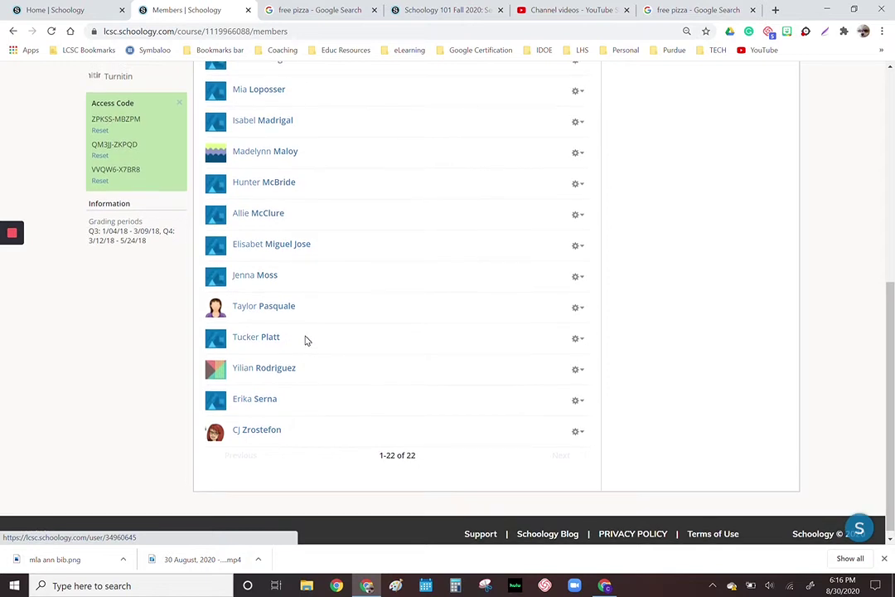
scroll(305, 339, "up", 2)
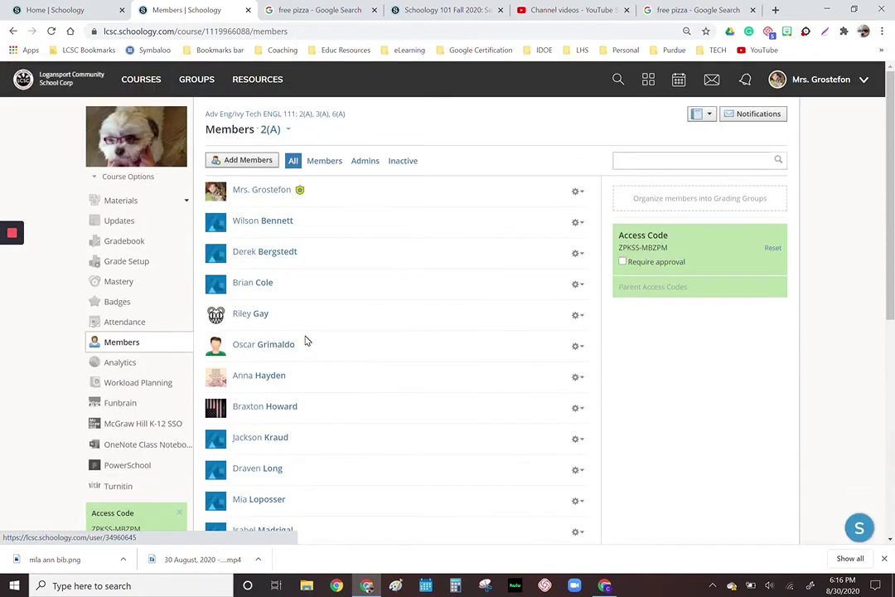
left_click(288, 133)
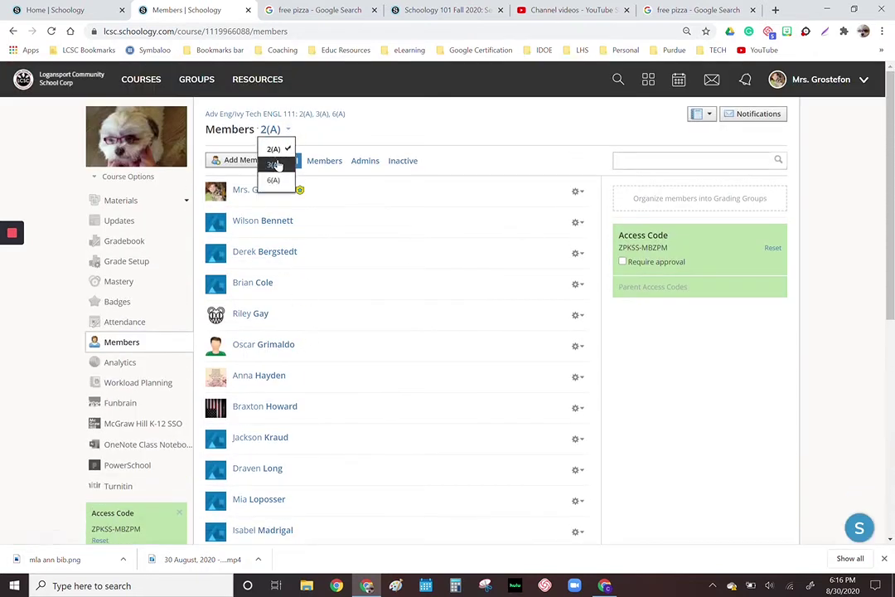
left_click(274, 164)
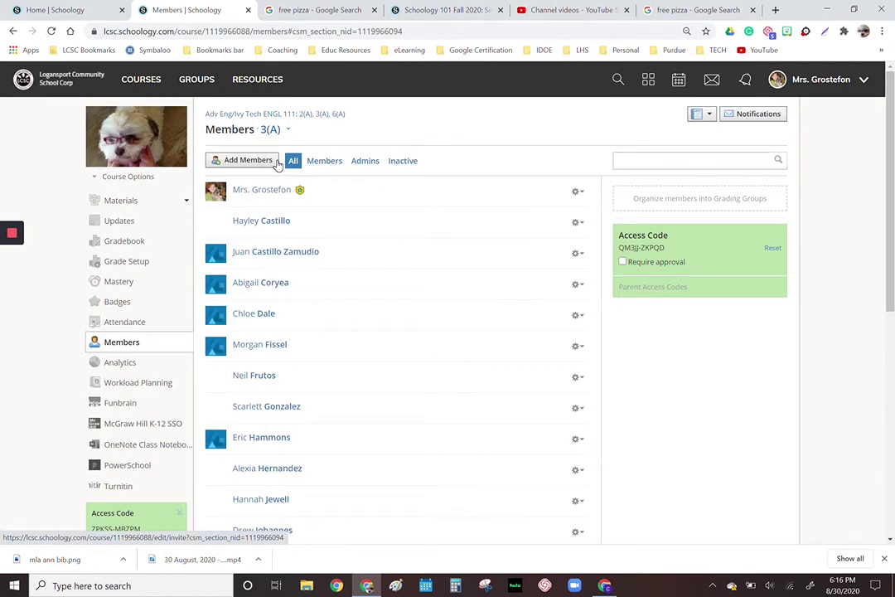
scroll(341, 333, "down", 4)
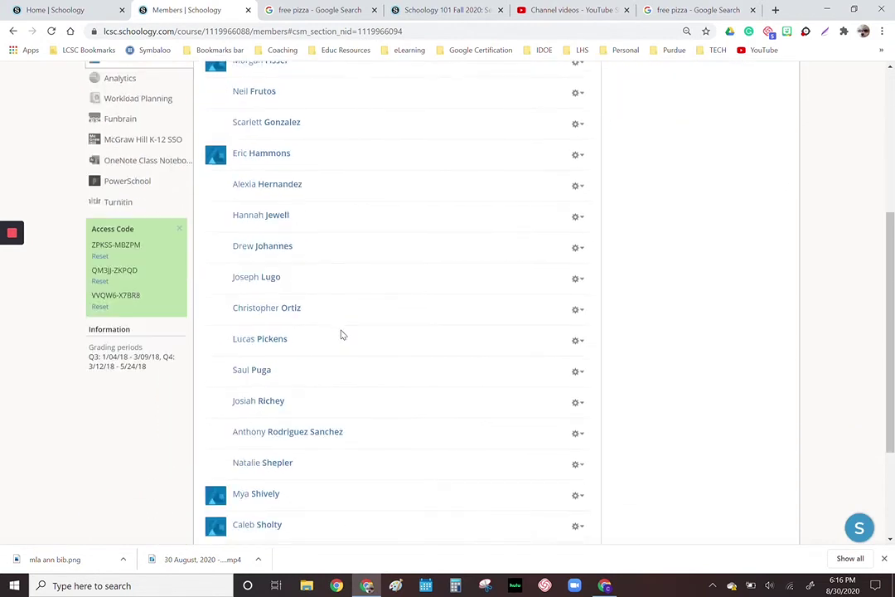
scroll(342, 334, "down", 2)
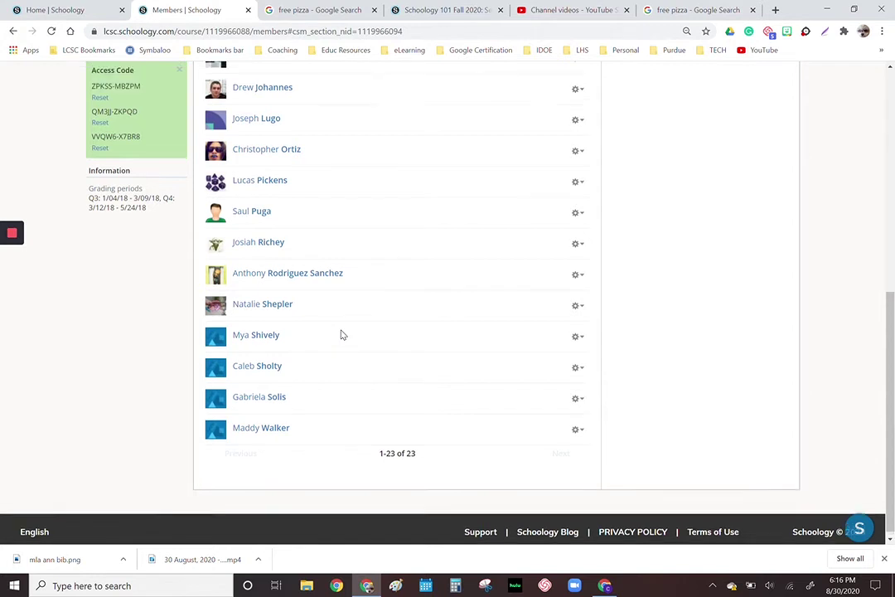
scroll(341, 334, "up", 5)
scroll(341, 334, "up", 1)
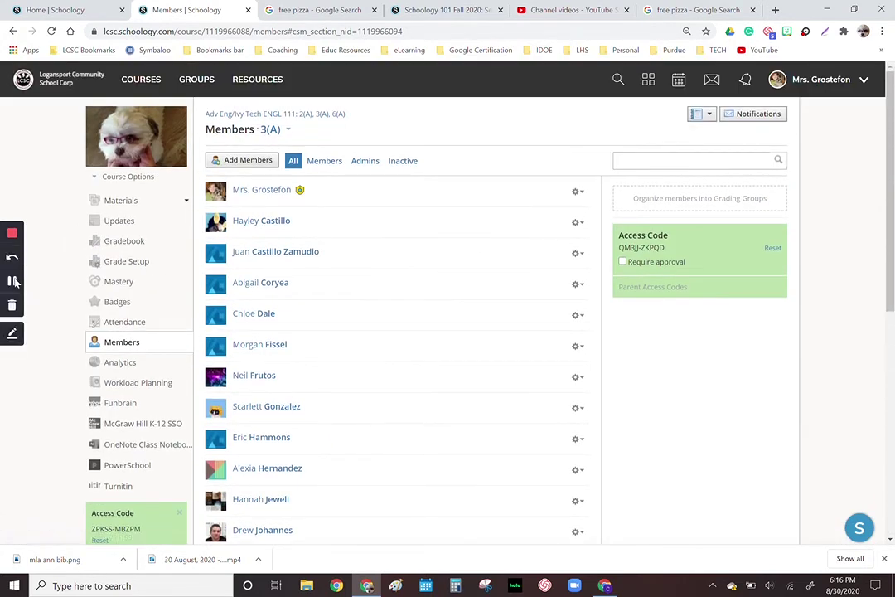
Step: Browse the World History/Civilization students, then go to the Course Analytics page
left_click(12, 282)
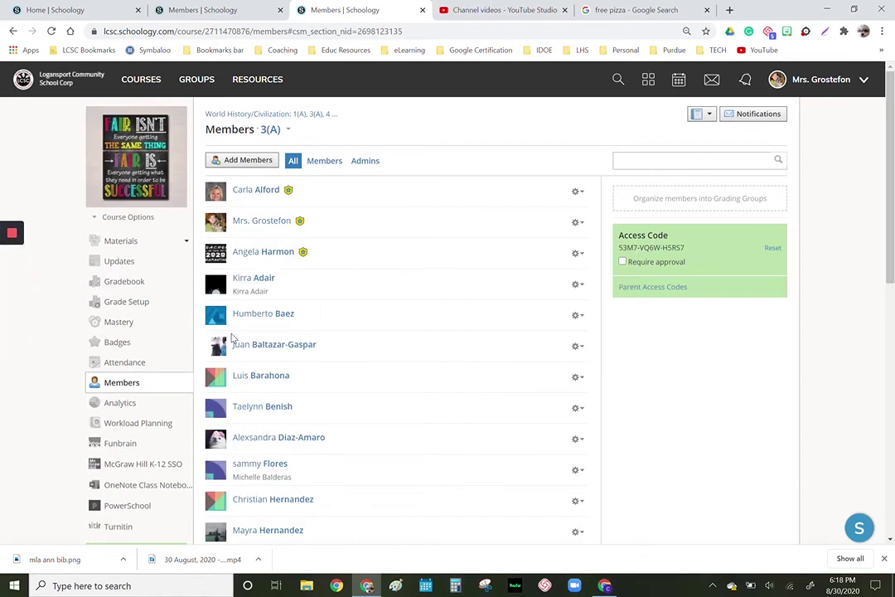
scroll(351, 421, "down", 1)
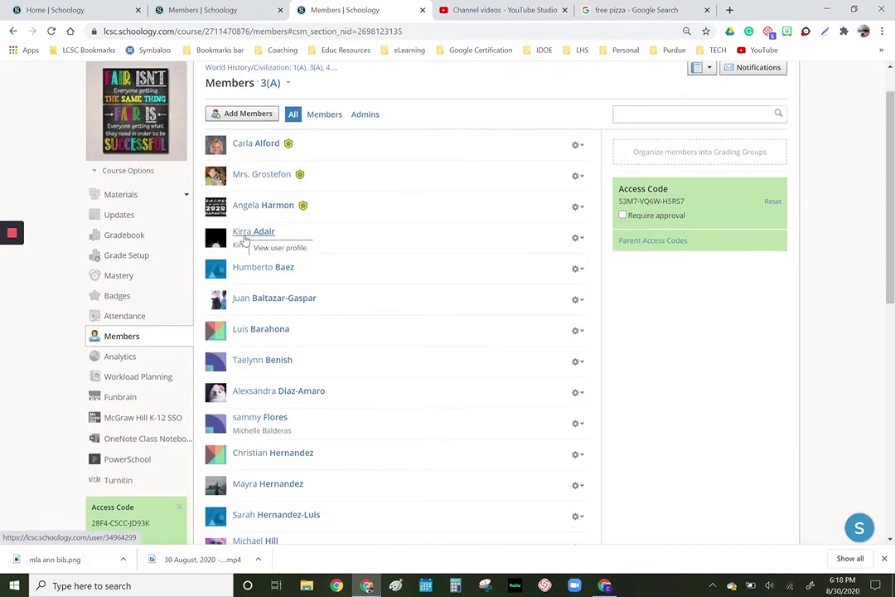
scroll(237, 298, "down", 1)
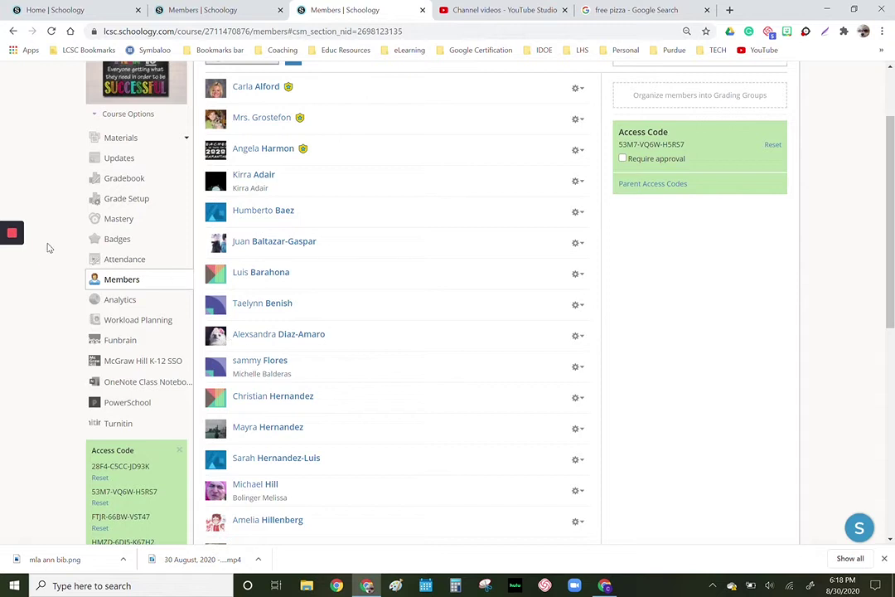
left_click(11, 283)
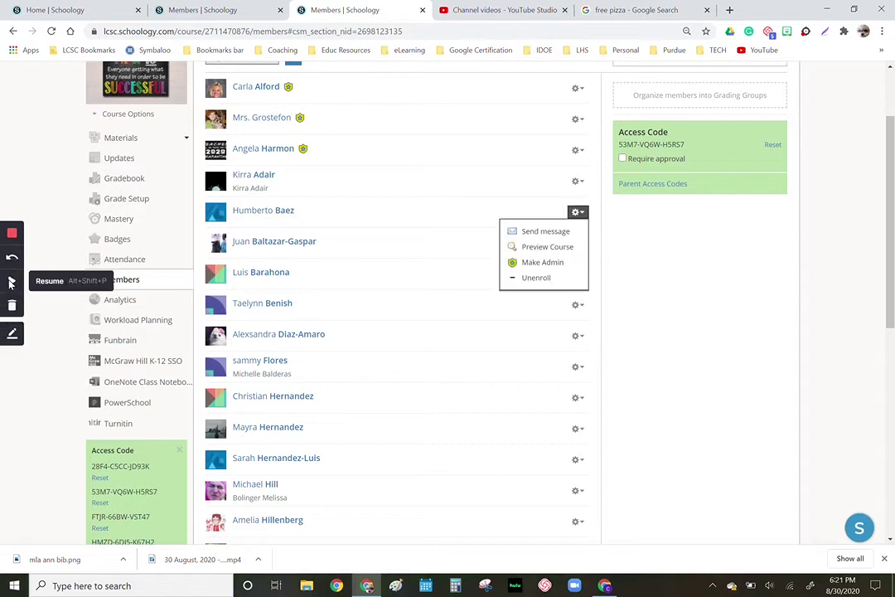
left_click(12, 283)
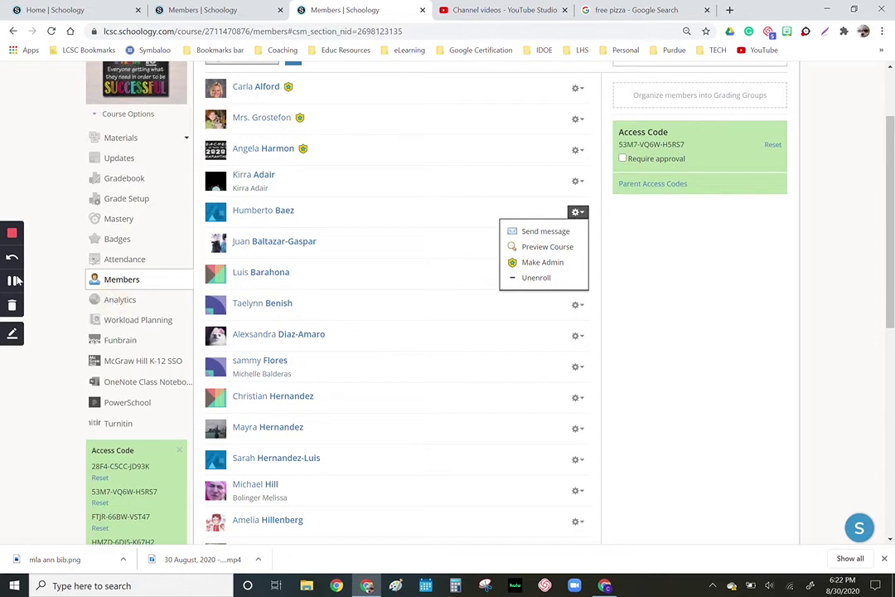
left_click(106, 301)
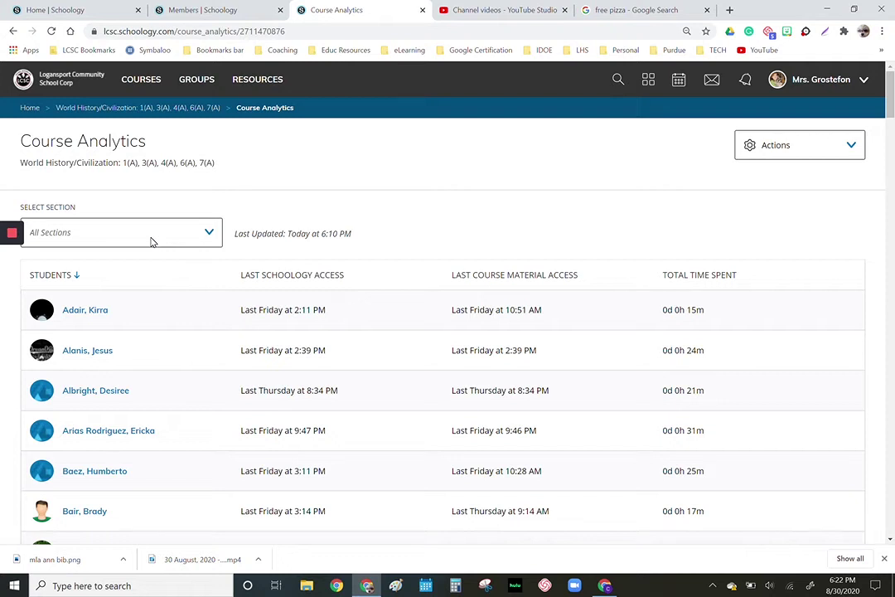
Step: Filter the course analytics to section 3(A) students
left_click(209, 232)
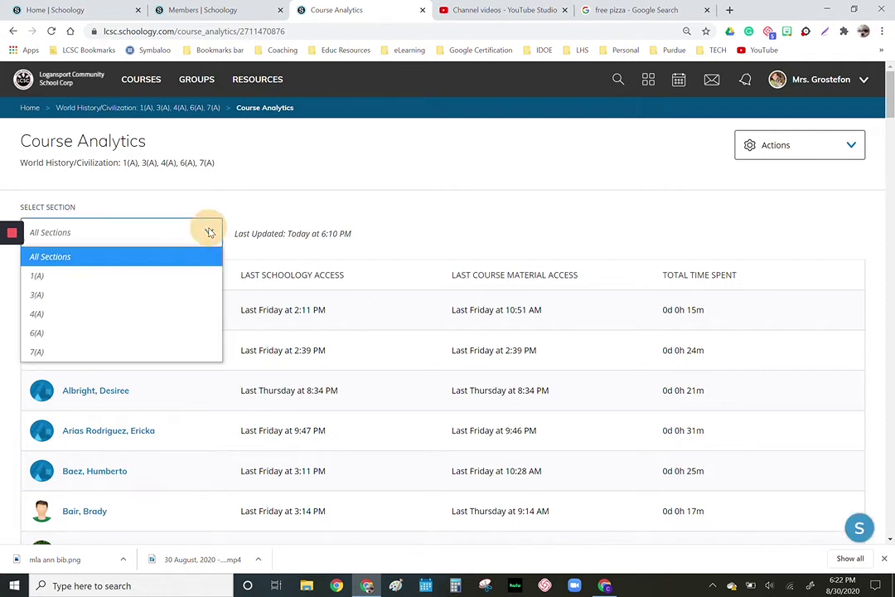
left_click(128, 294)
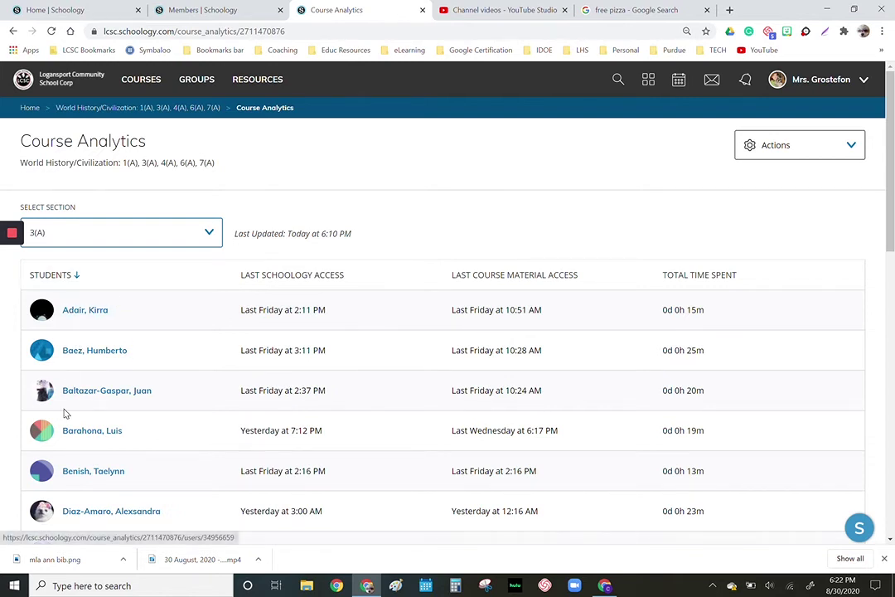
scroll(73, 447, "down", 5)
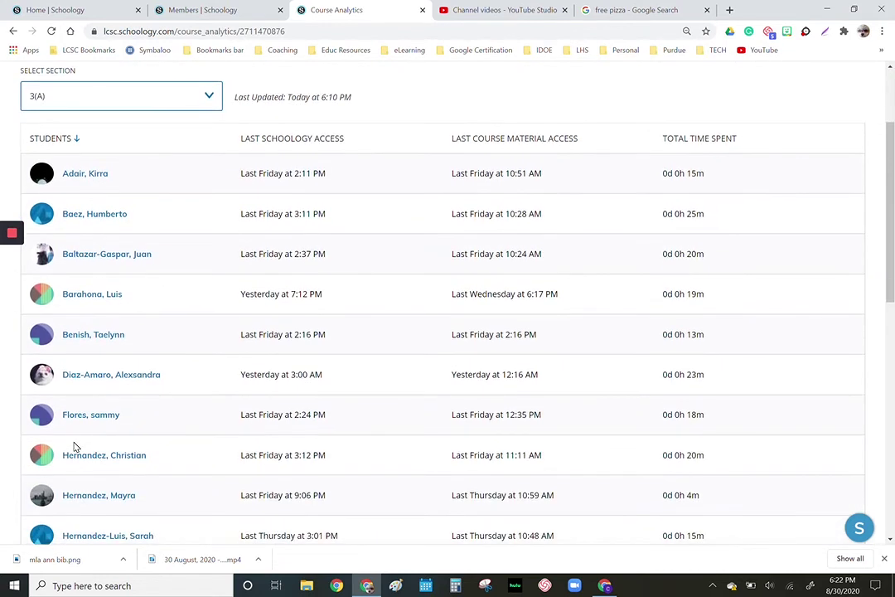
scroll(73, 447, "up", 5)
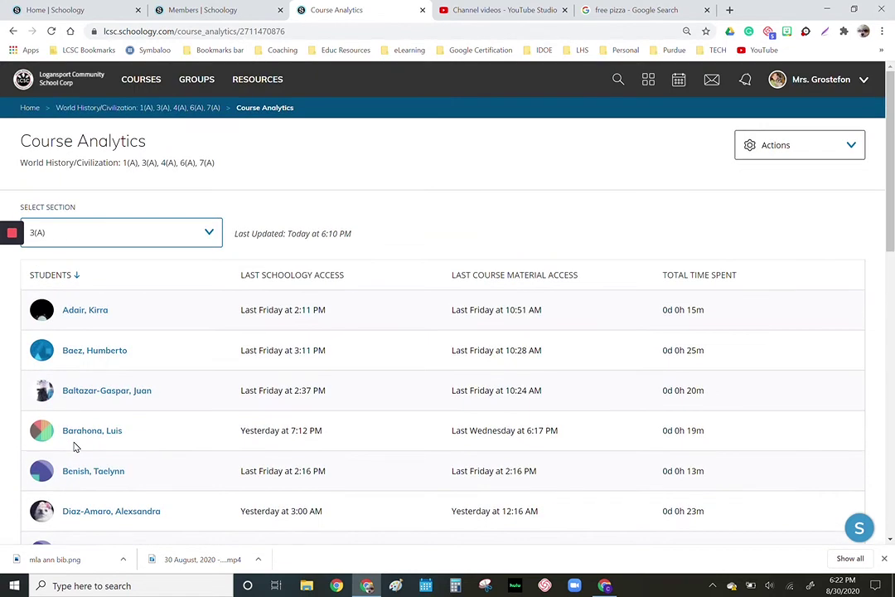
Step: Sort the students by last Schoology access, then by last course material access
left_click(350, 282)
left_click(584, 279)
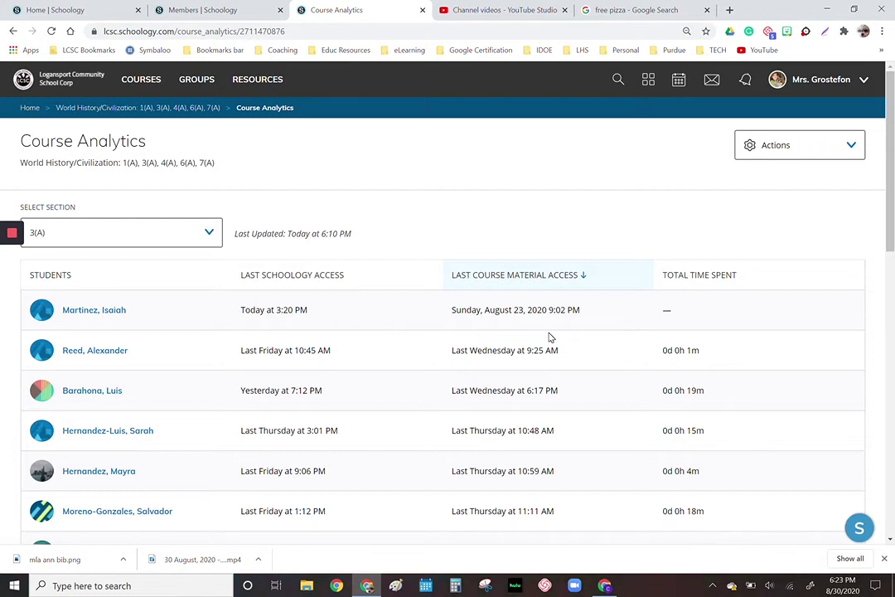
scroll(571, 371, "down", 4)
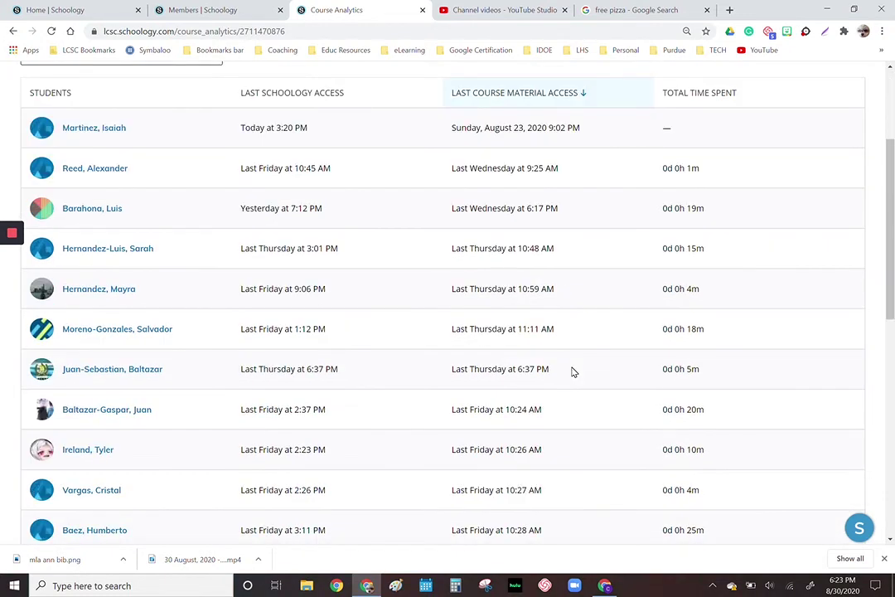
scroll(571, 371, "down", 2)
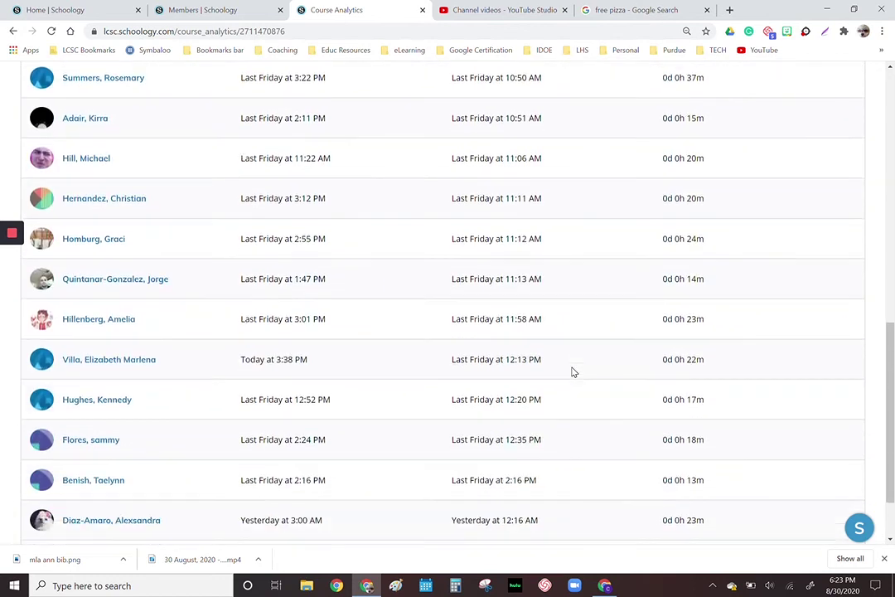
scroll(572, 372, "down", 1)
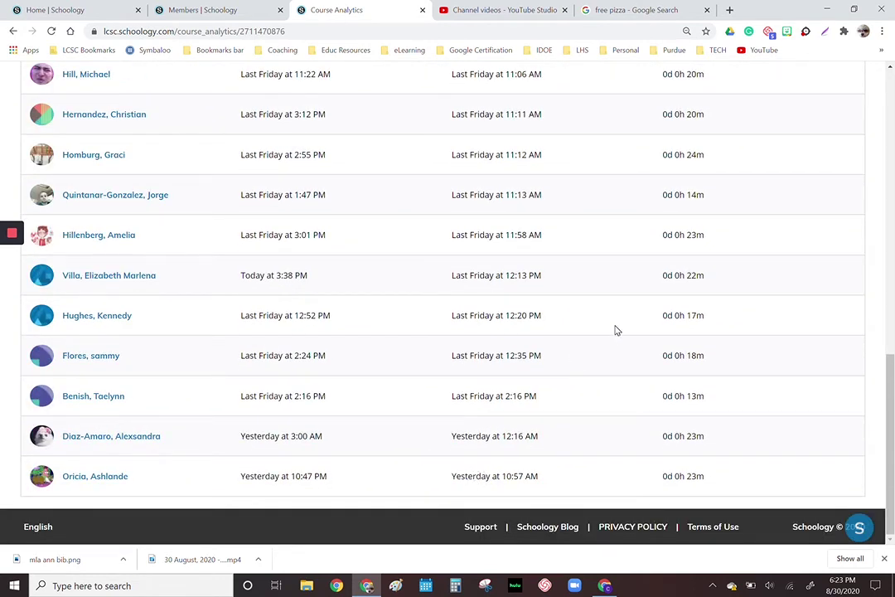
scroll(618, 330, "up", 15)
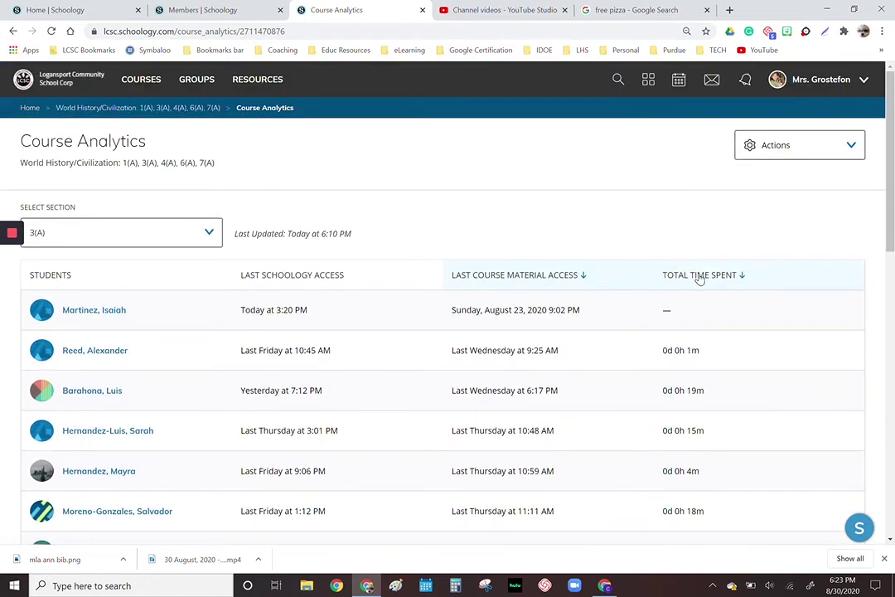
Step: Sort the analytics table by total time spent and review the ranking
left_click(741, 277)
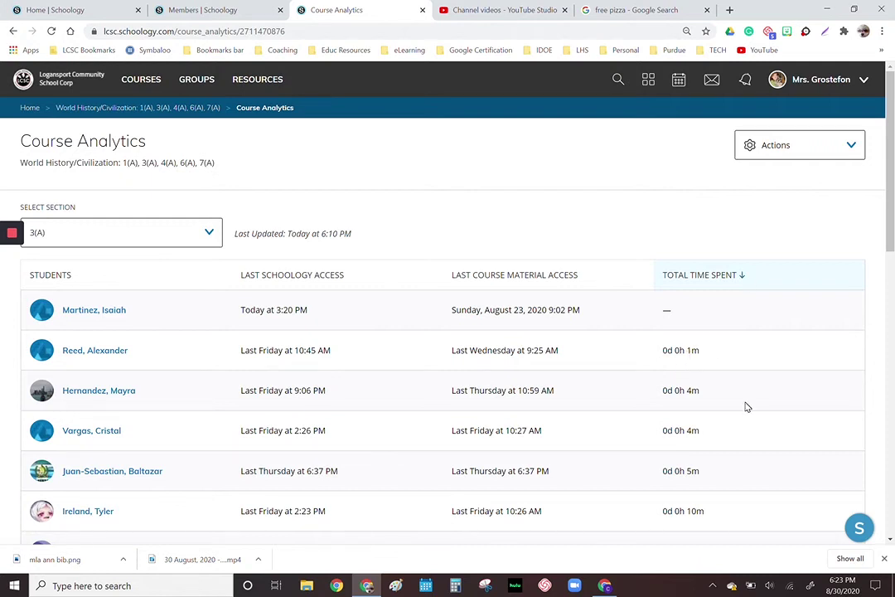
scroll(745, 406, "down", 7)
scroll(745, 406, "down", 3)
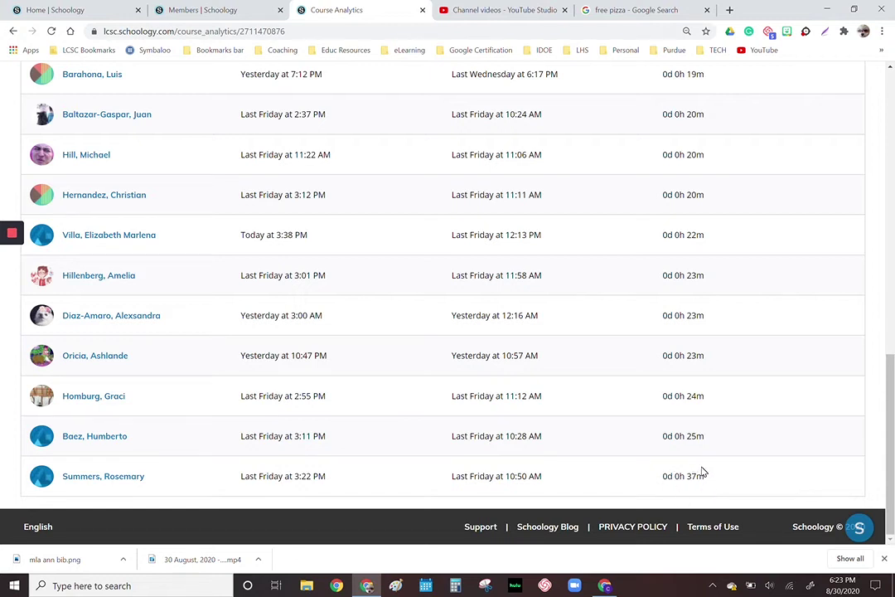
scroll(750, 224, "up", 5)
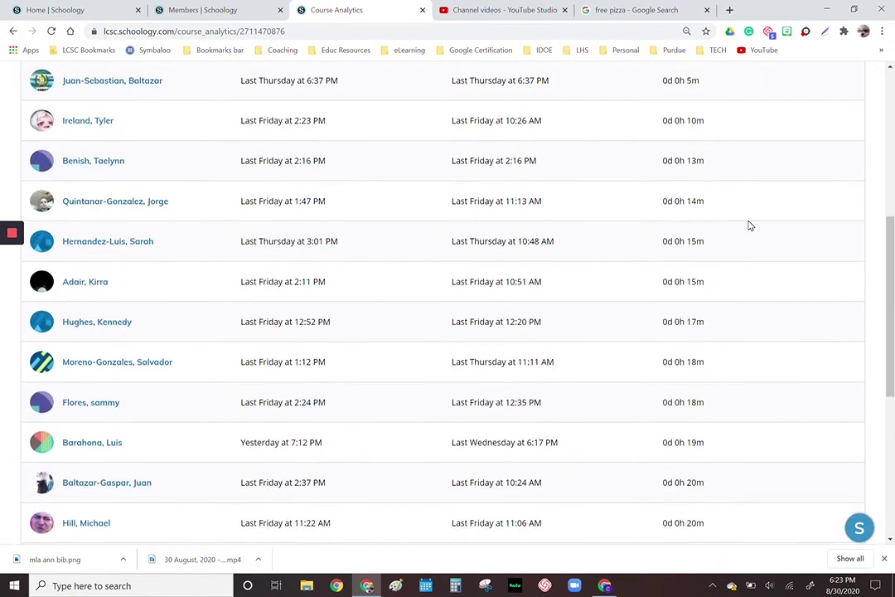
scroll(749, 224, "up", 2)
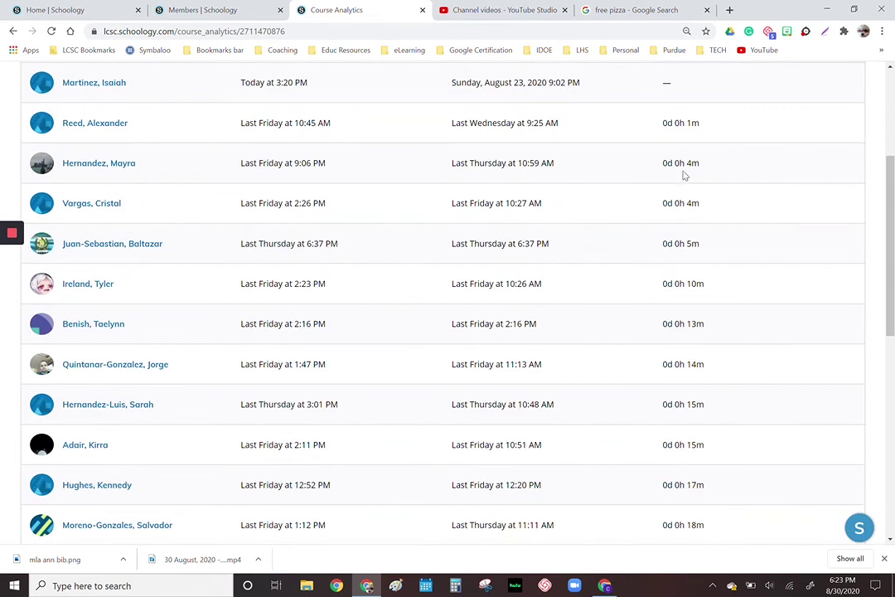
scroll(700, 173, "up", 3)
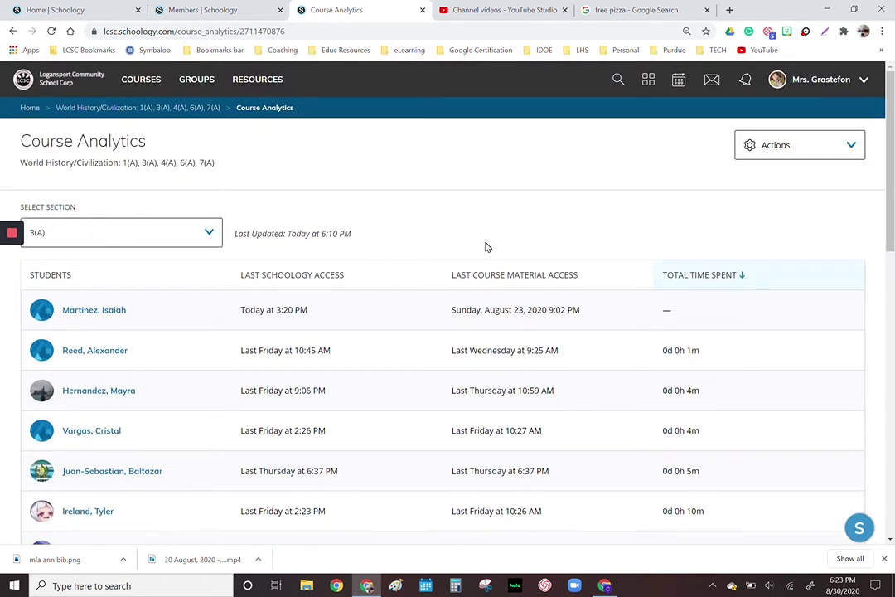
Step: Go back to the World History/Civilization course Updates page
mouse_move(12, 236)
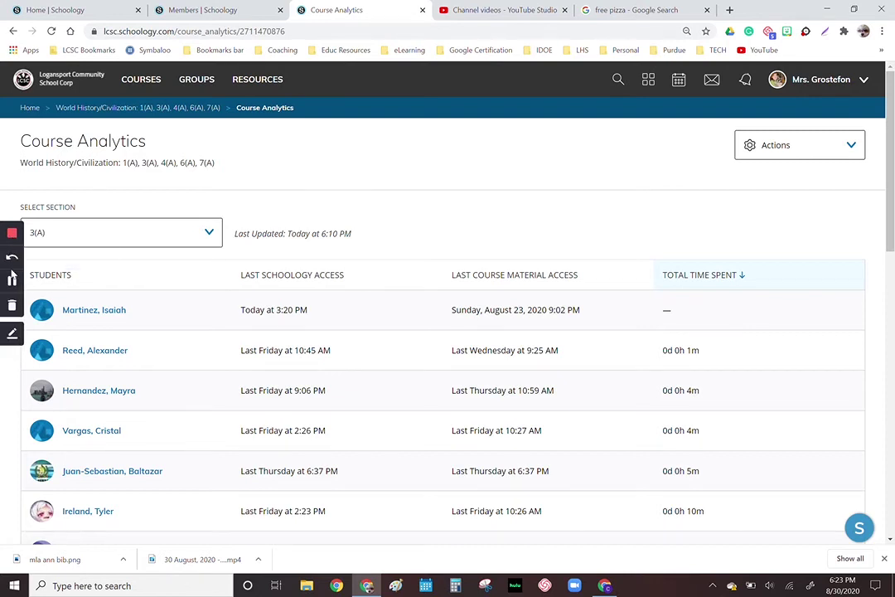
left_click(12, 281)
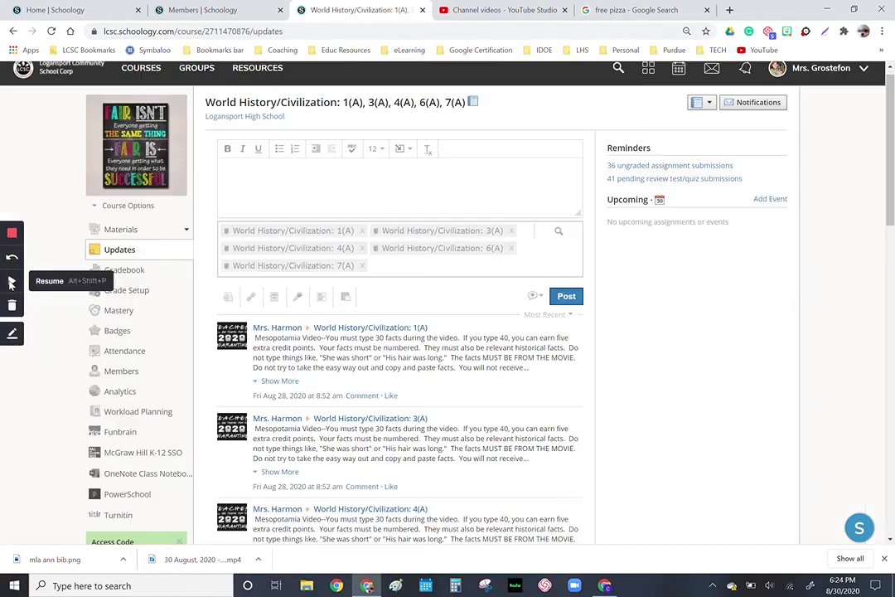
left_click(11, 283)
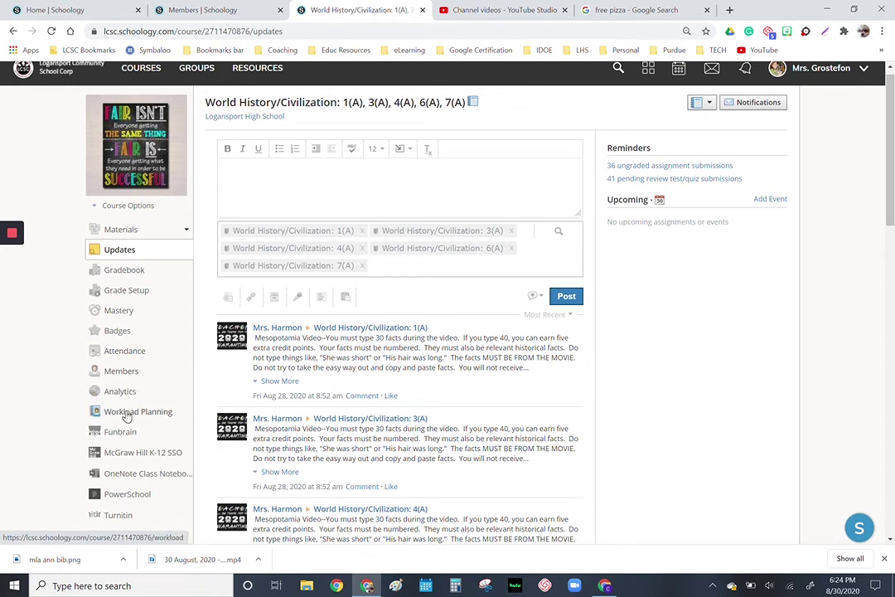
Step: Show the course's Workload Planning for section 1(A)
left_click(126, 414)
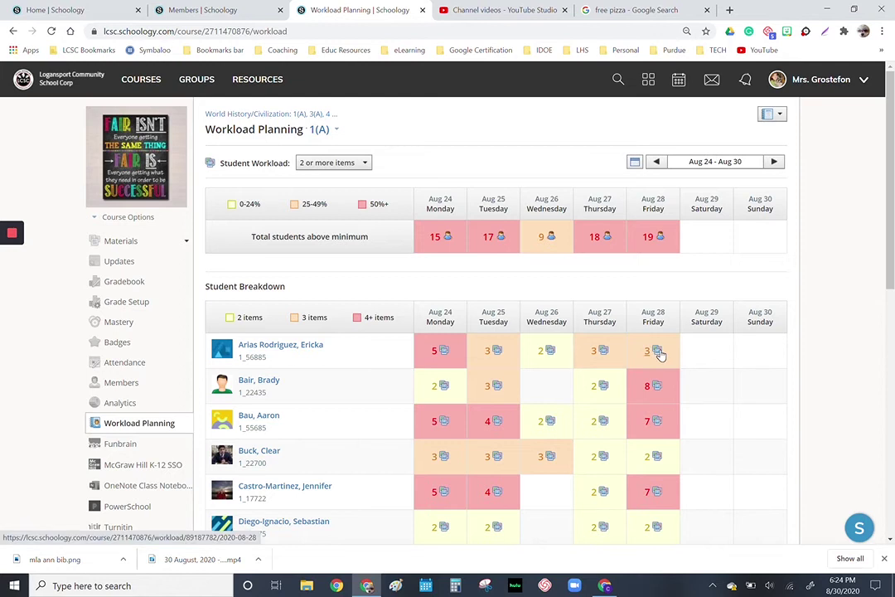
scroll(660, 354, "down", 3)
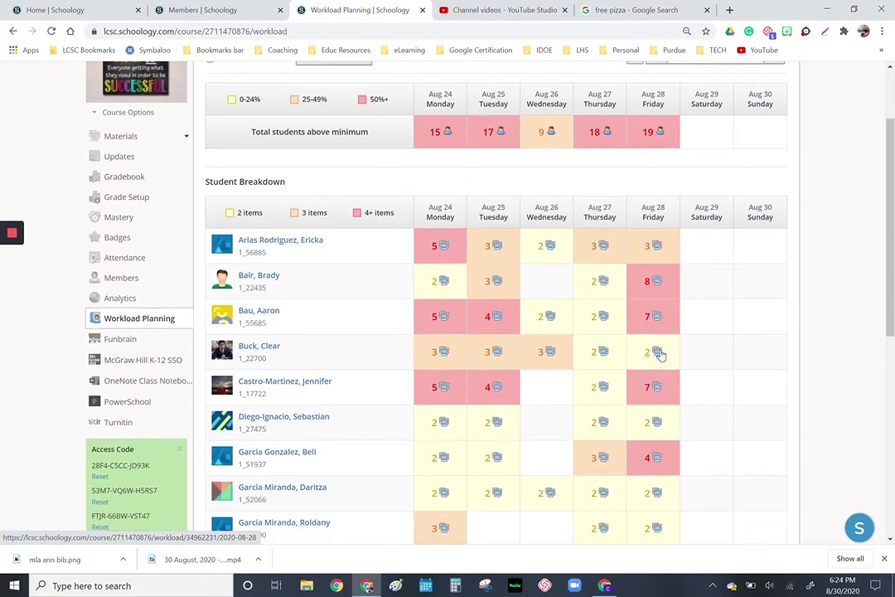
scroll(661, 354, "down", 4)
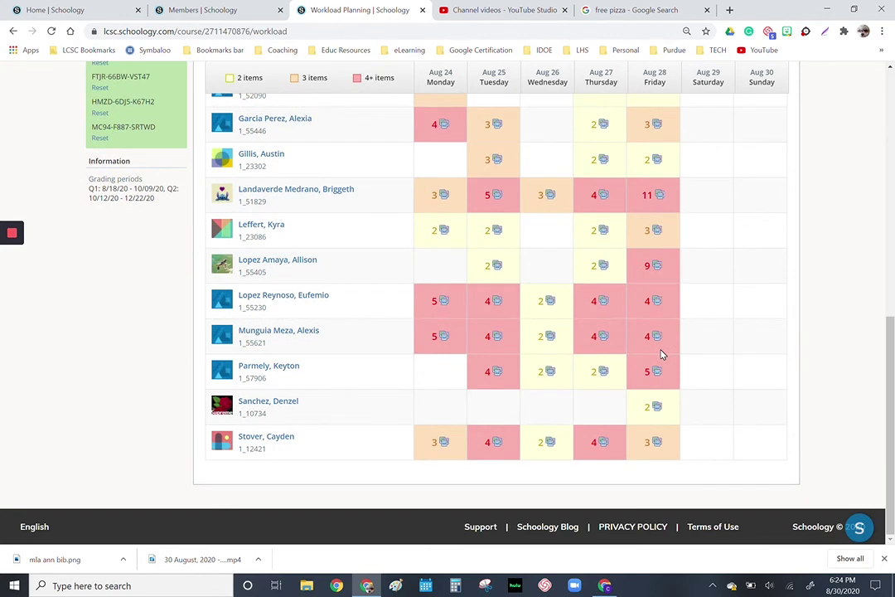
scroll(661, 354, "up", 1)
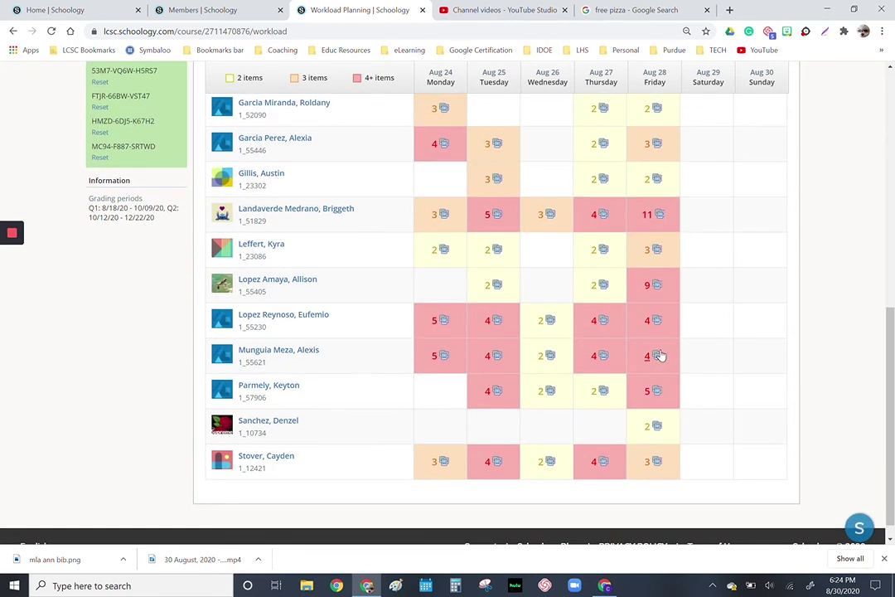
Step: View one student's assignment list for Friday Aug 28, then close it
left_click(655, 285)
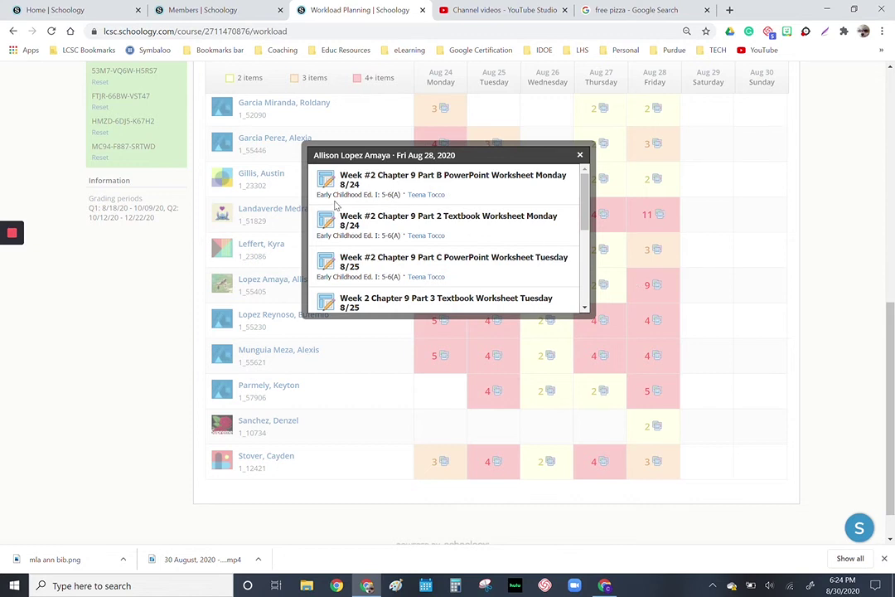
scroll(356, 224, "down", 3)
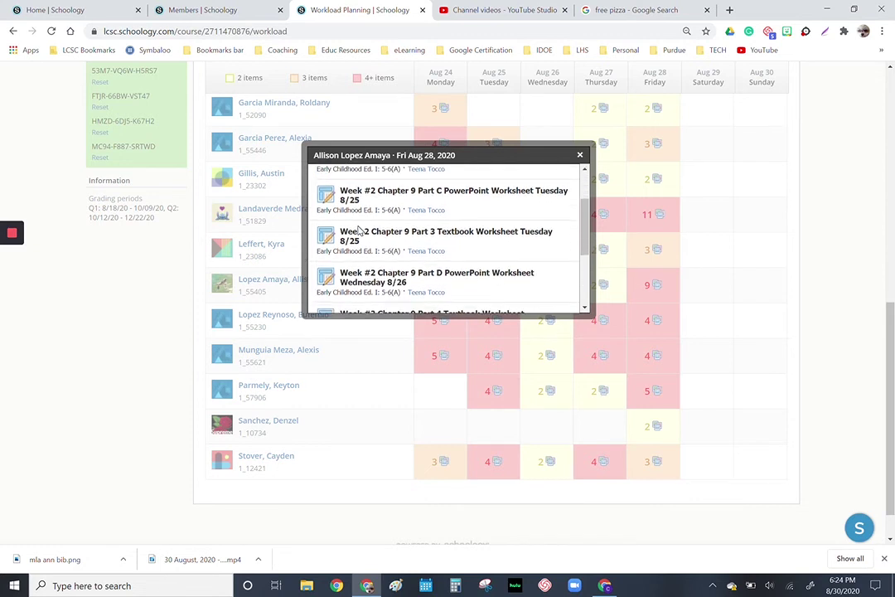
scroll(359, 231, "down", 2)
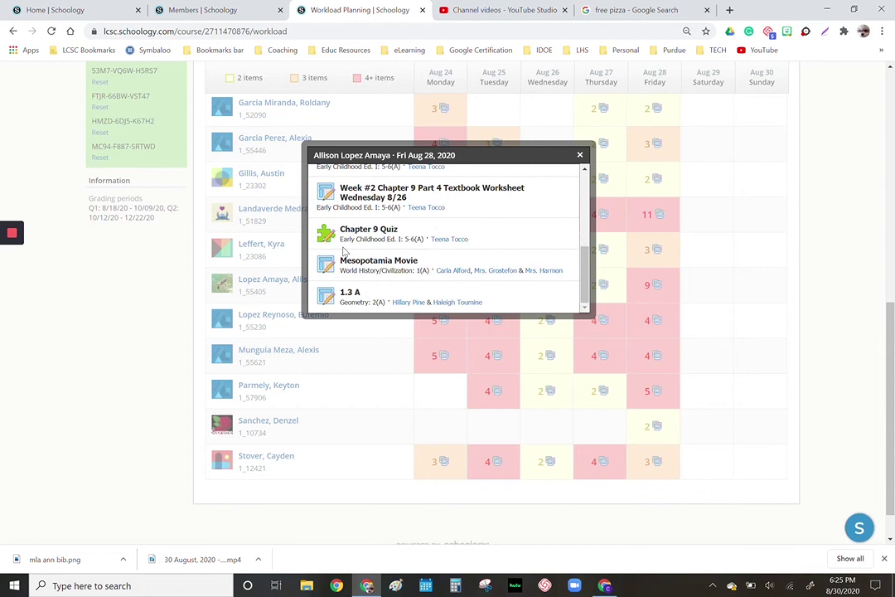
scroll(350, 240, "down", 1)
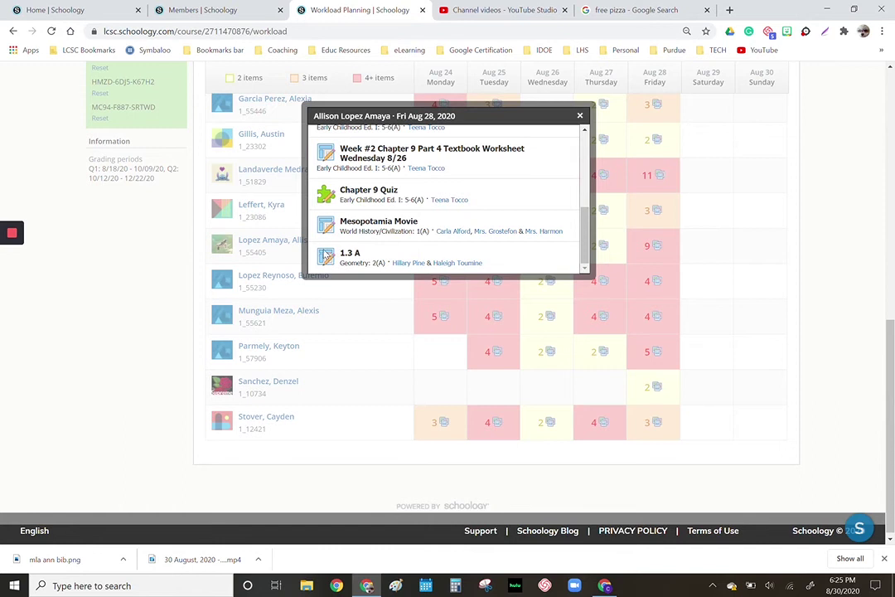
left_click(580, 116)
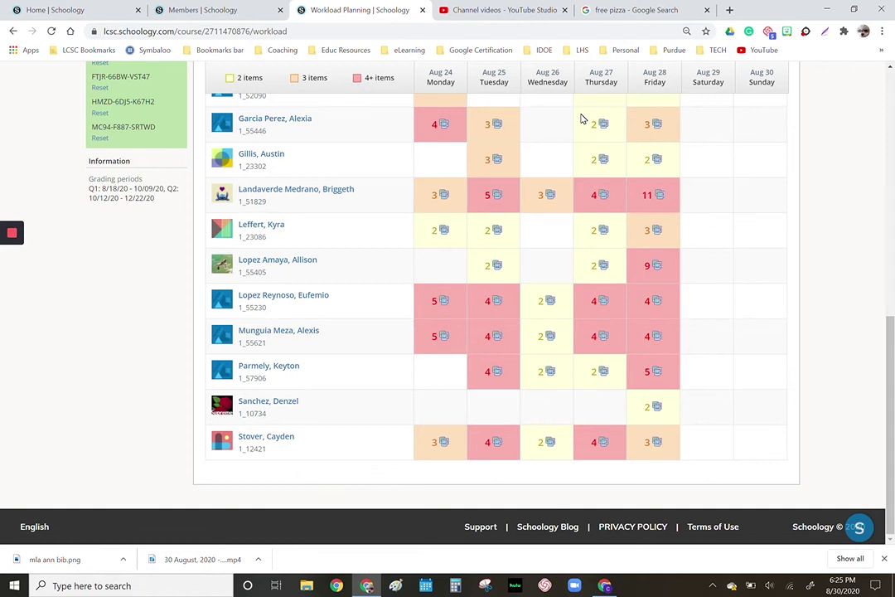
Step: Advance the workload view to the next week
scroll(731, 188, "up", 3)
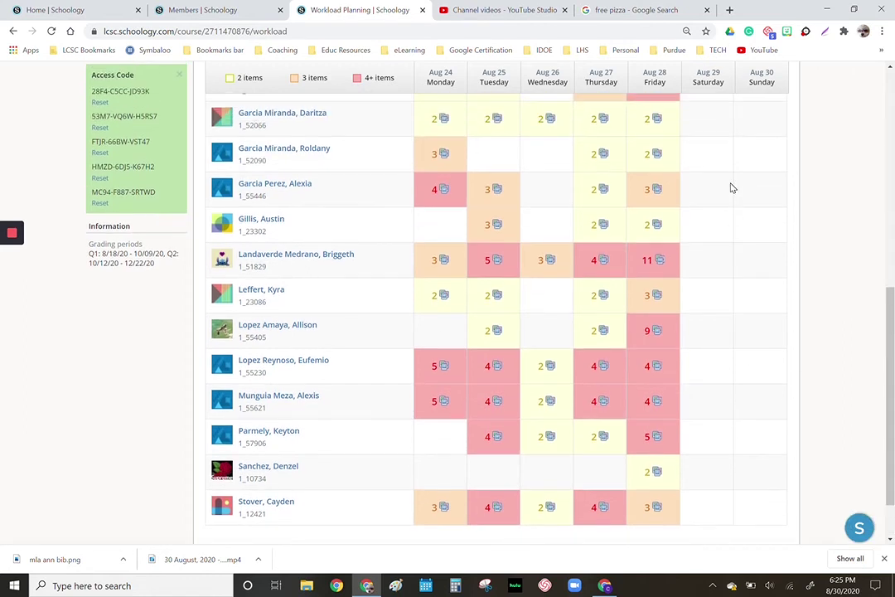
scroll(731, 188, "up", 7)
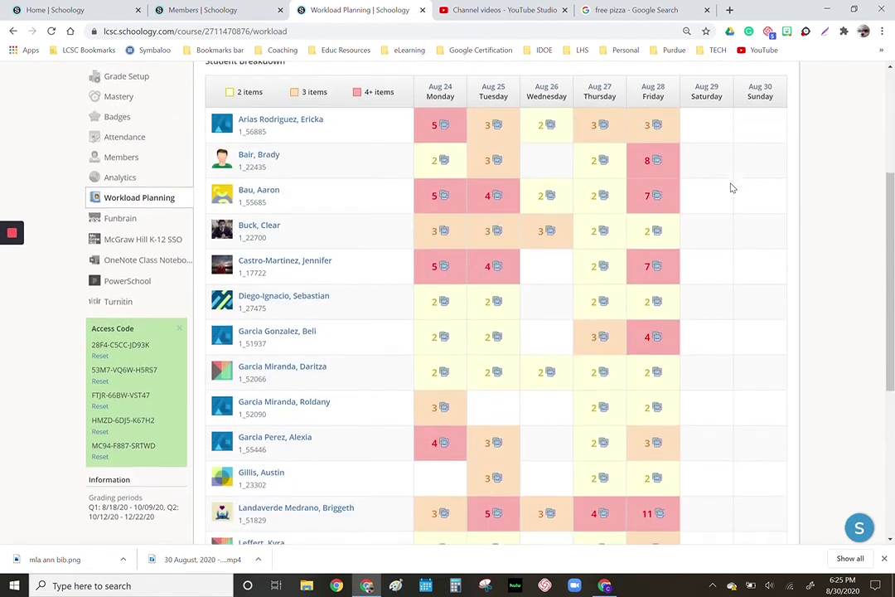
scroll(731, 188, "up", 1)
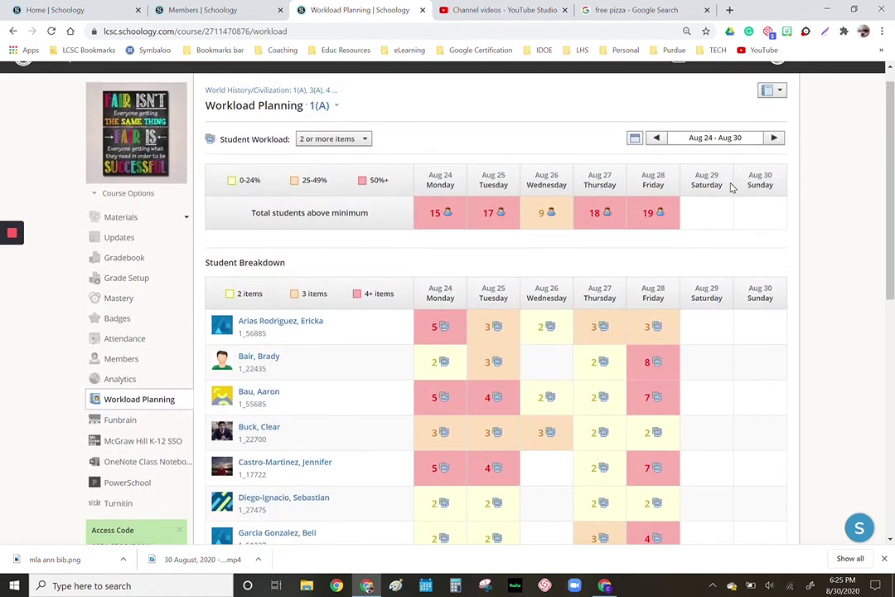
left_click(773, 140)
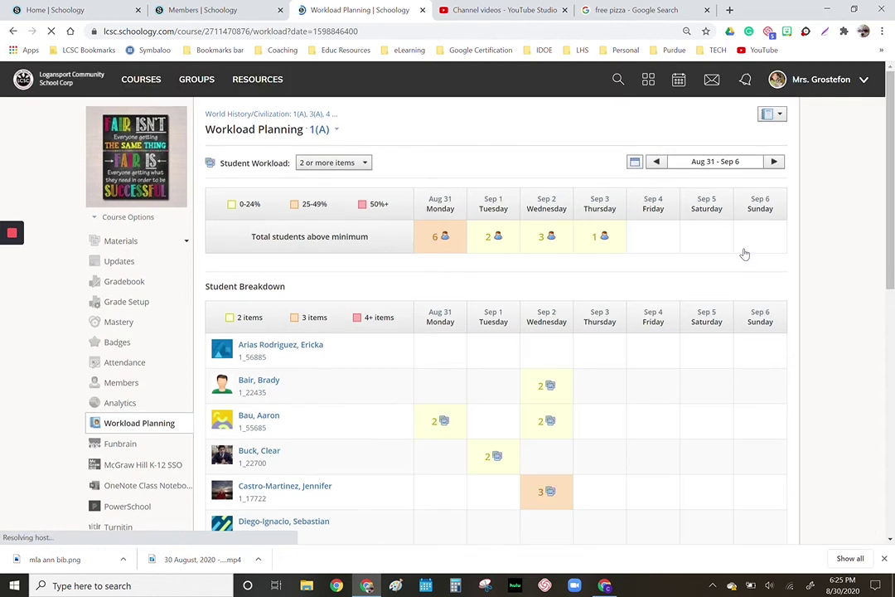
Step: Review the Aug 31 – Sep 6 workload table, then go to PowerSchool Sync Grades
scroll(687, 460, "down", 2)
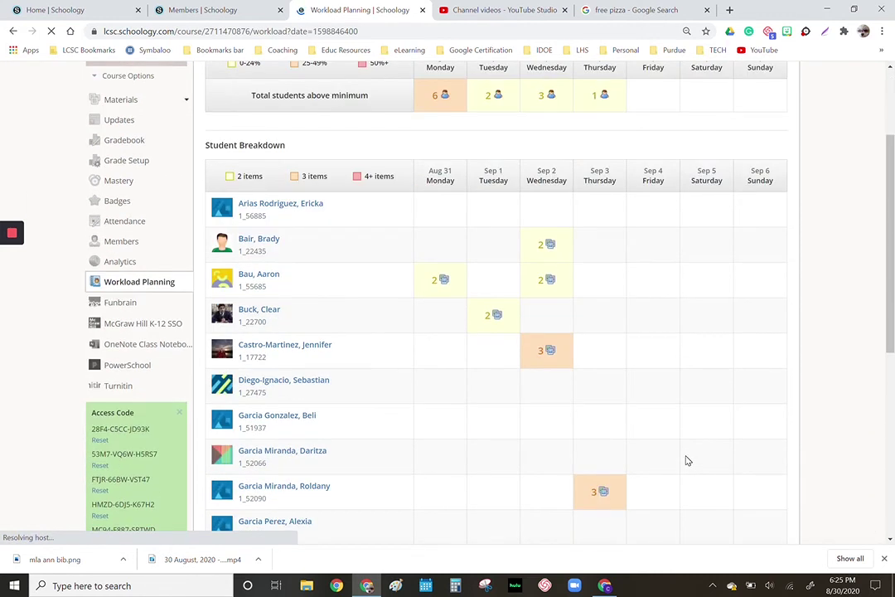
scroll(686, 460, "down", 5)
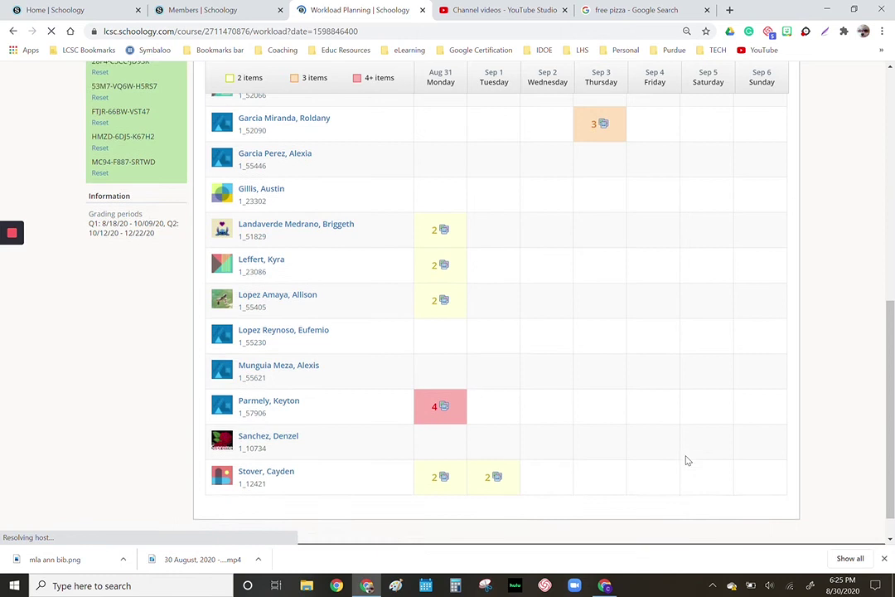
scroll(686, 460, "down", 1)
scroll(686, 460, "up", 8)
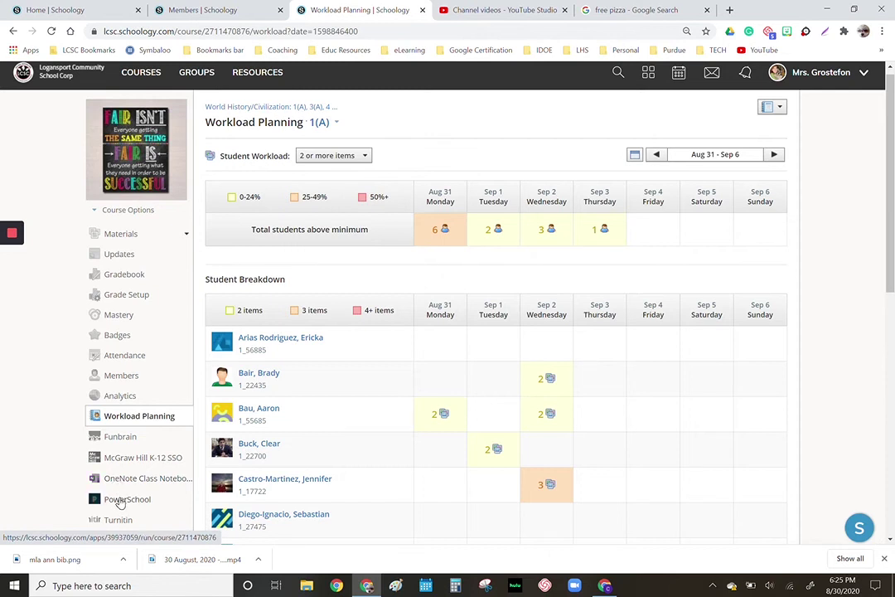
left_click(120, 501)
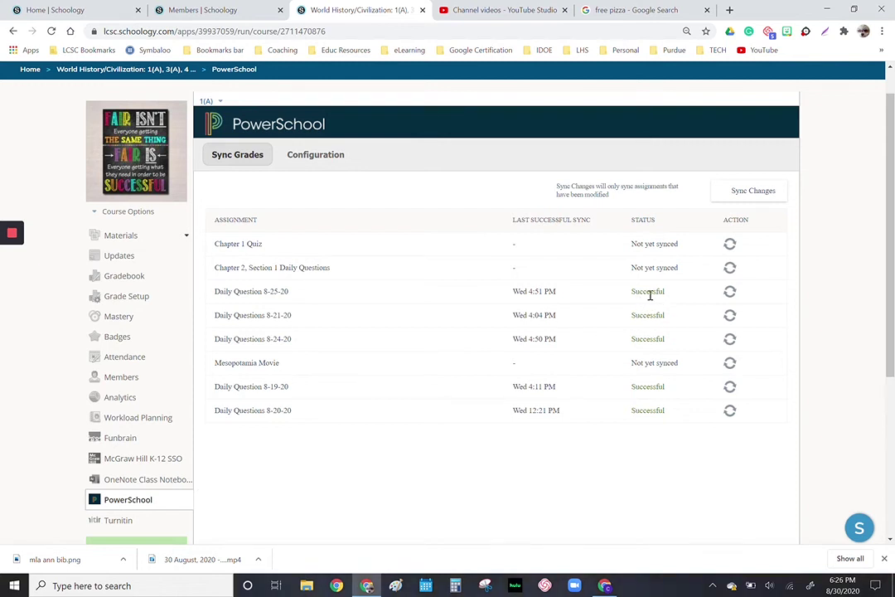
left_click(307, 158)
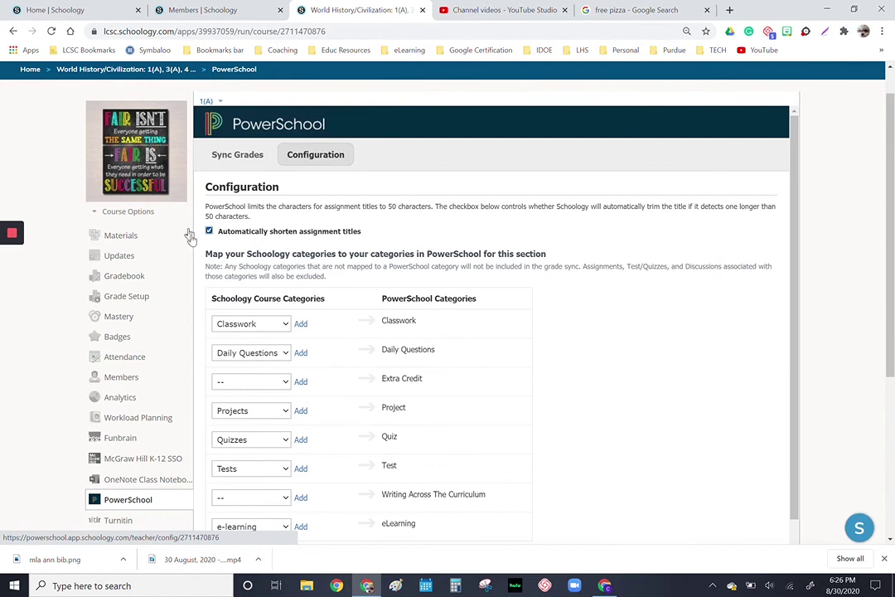
left_click(285, 328)
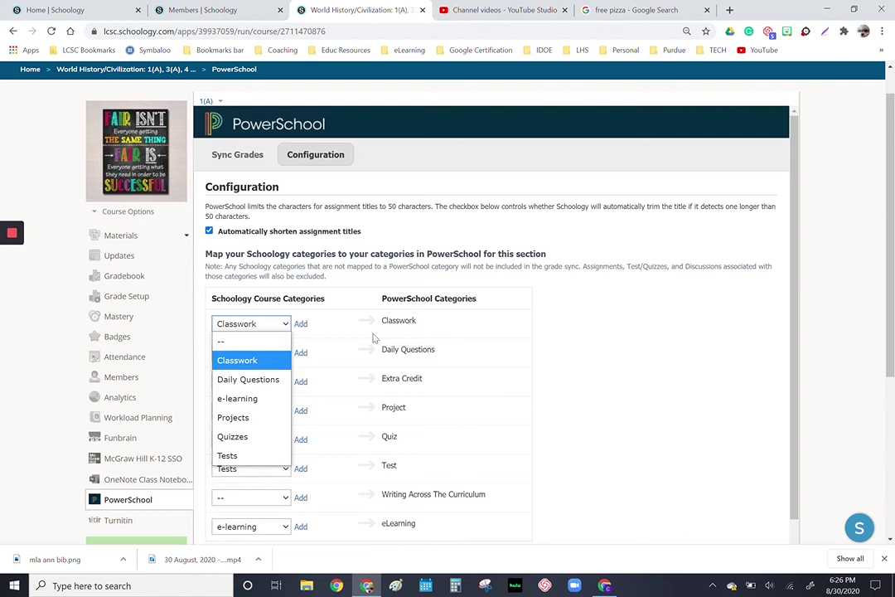
left_click(343, 329)
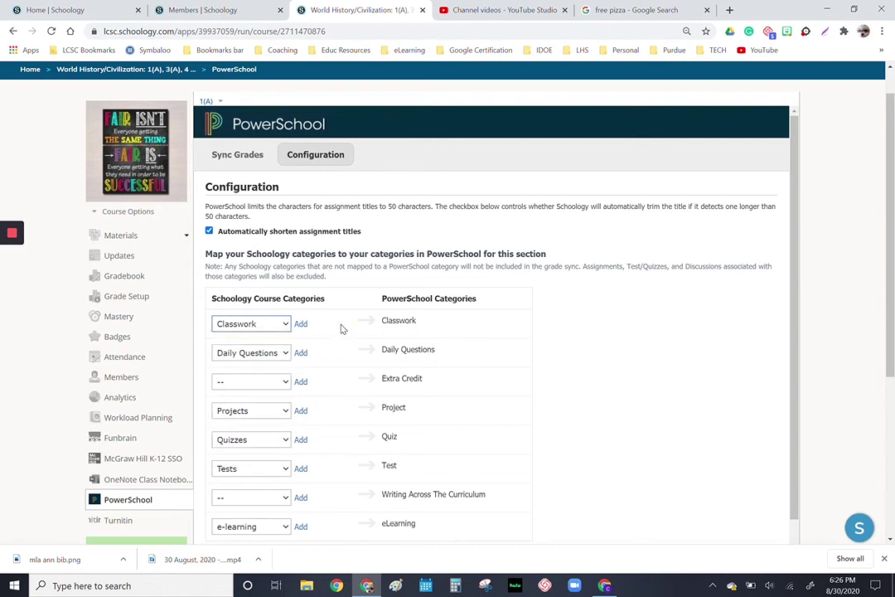
left_click(286, 353)
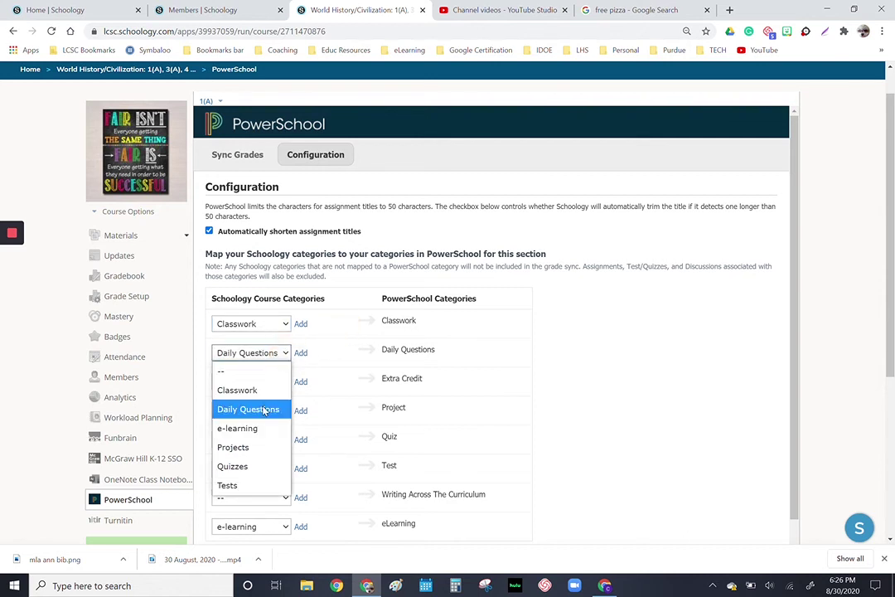
left_click(340, 358)
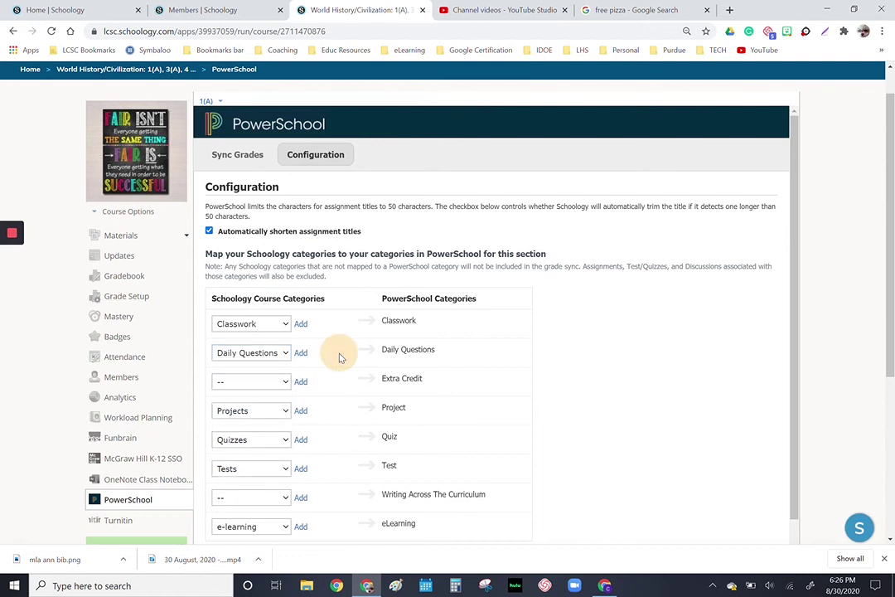
scroll(340, 358, "down", 1)
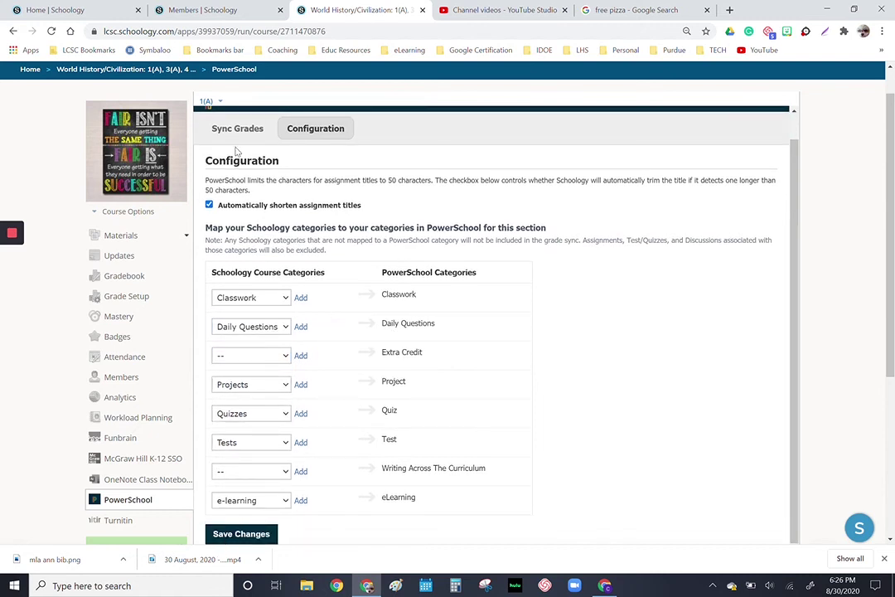
left_click(235, 129)
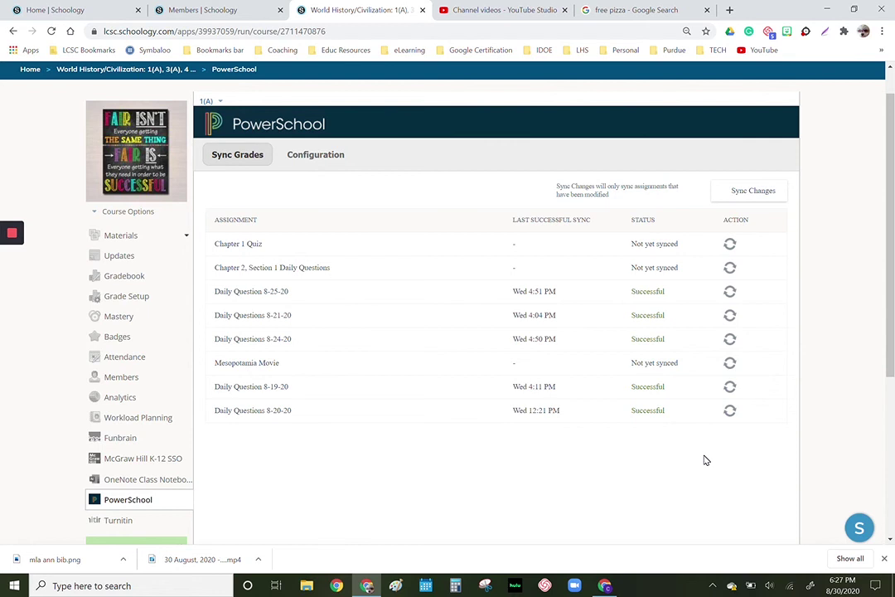
Step: Show the PowerSchool grade sync for section 3(A), then return to the course Updates
scroll(705, 460, "down", 2)
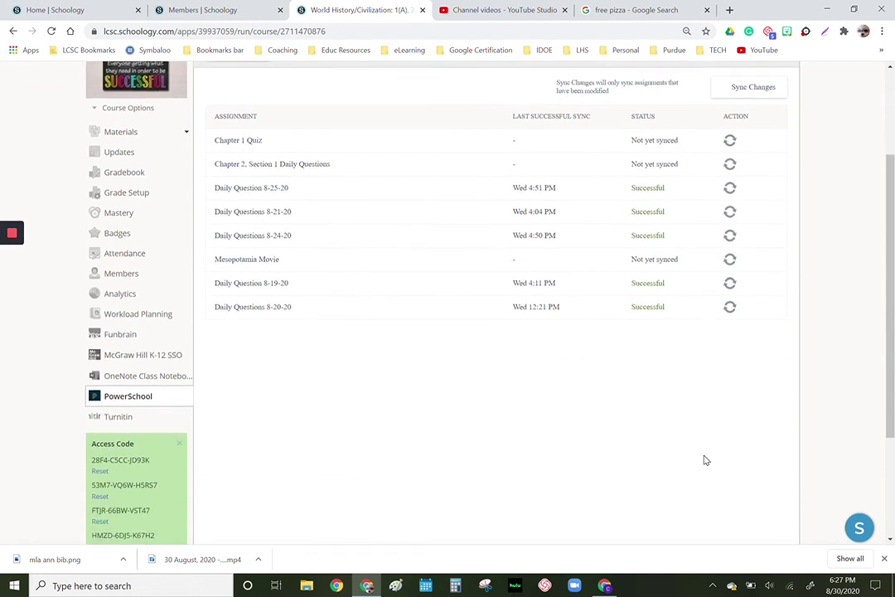
scroll(705, 460, "up", 3)
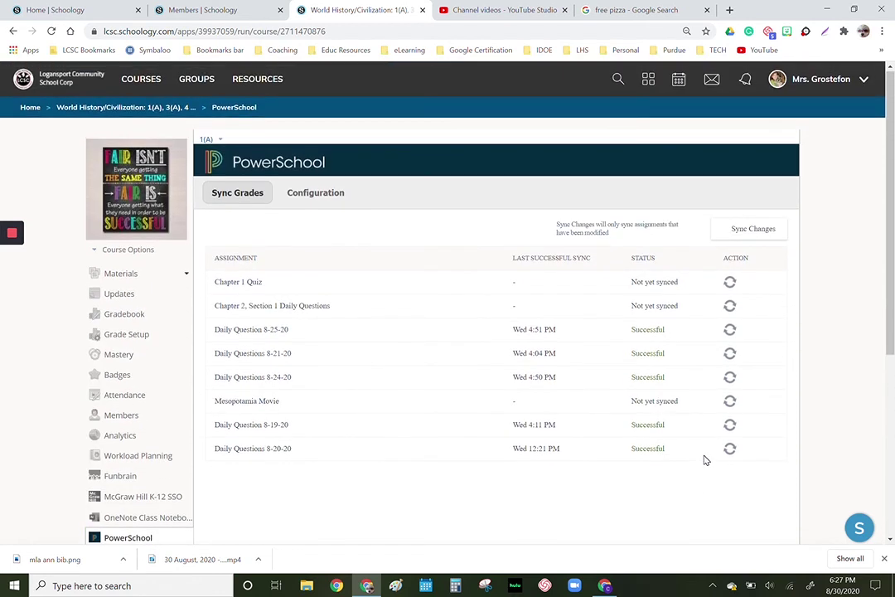
left_click(207, 139)
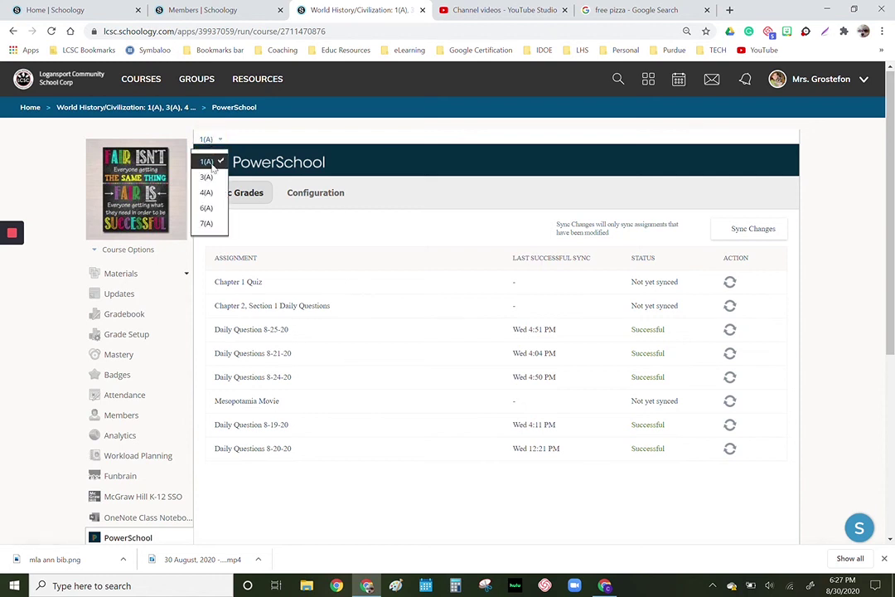
left_click(209, 177)
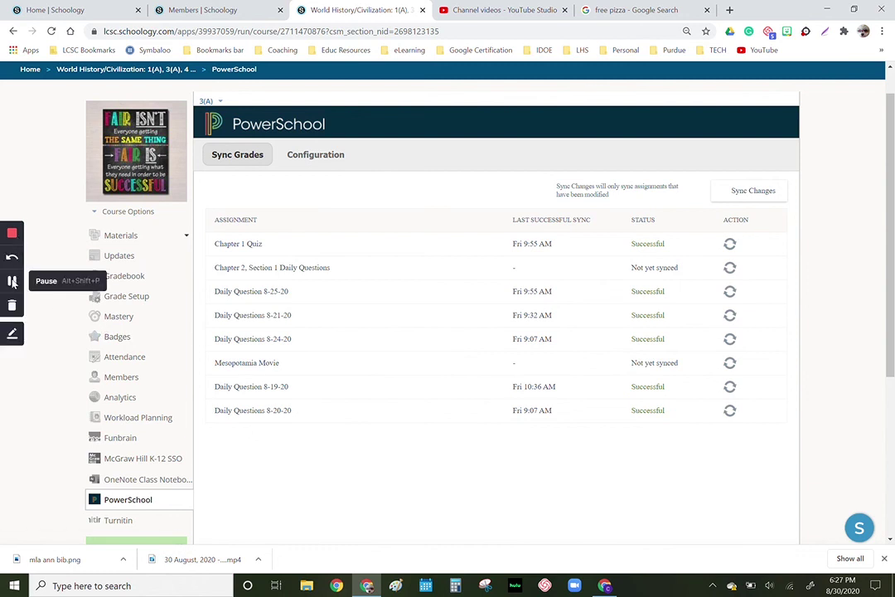
left_click(12, 282)
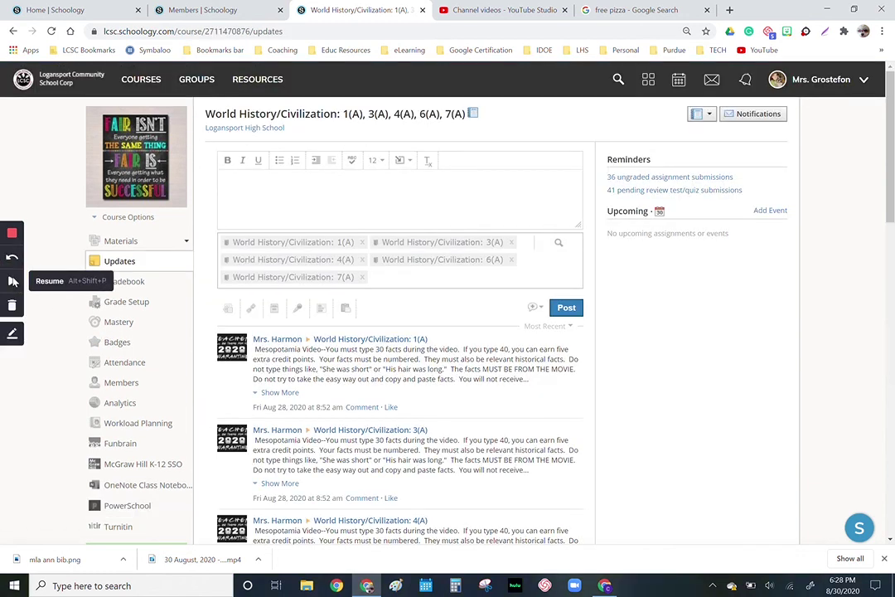
left_click(13, 281)
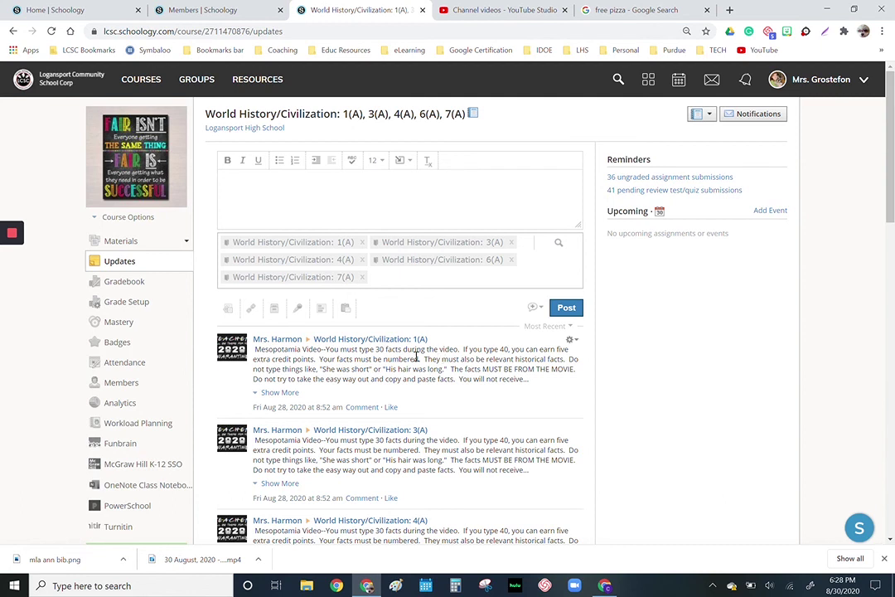
Step: Use View Course As to preview the course as the first listed student
scroll(417, 356, "down", 1)
scroll(416, 357, "down", 4)
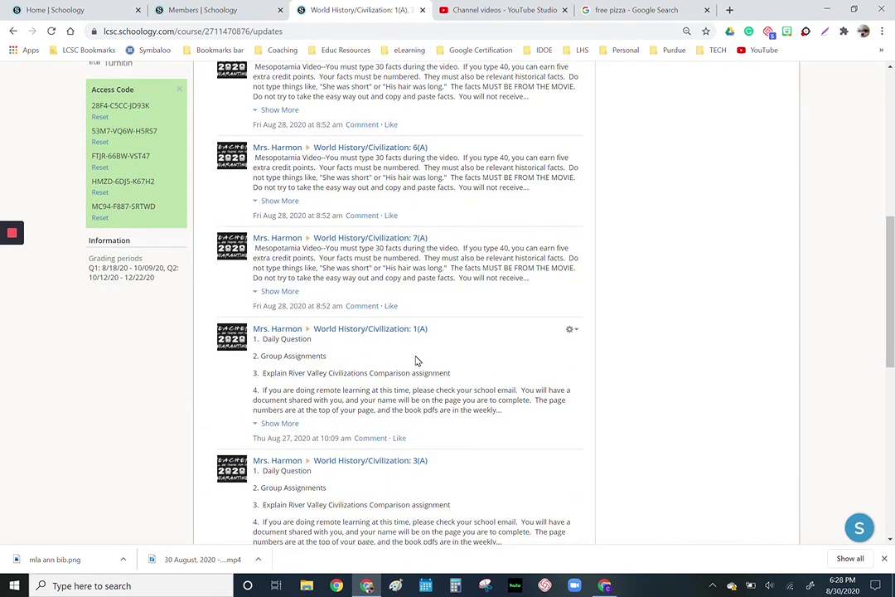
scroll(415, 363, "up", 6)
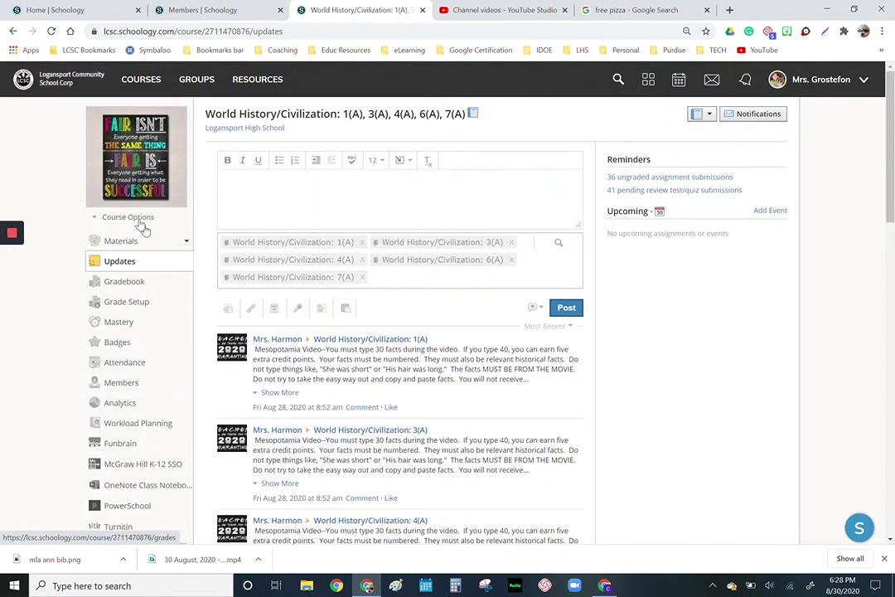
left_click(135, 221)
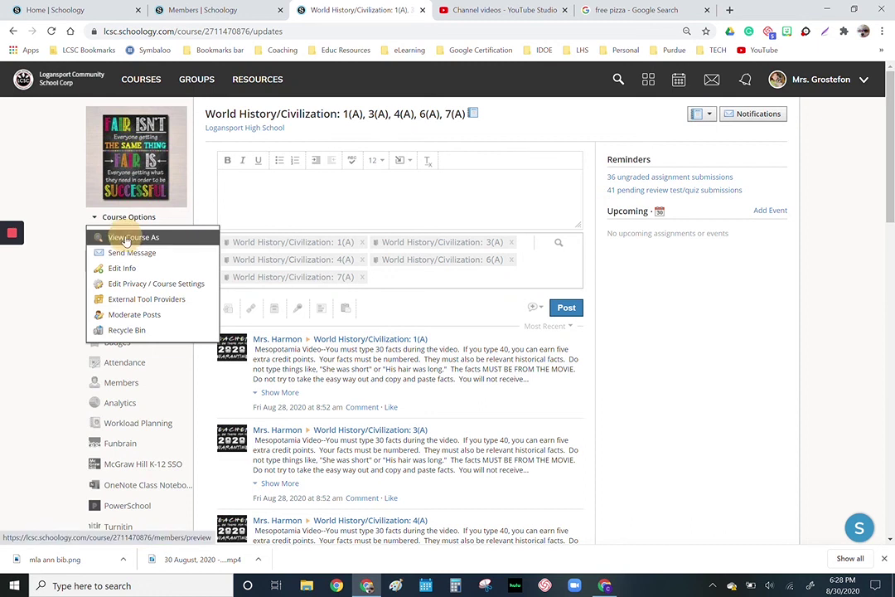
left_click(122, 237)
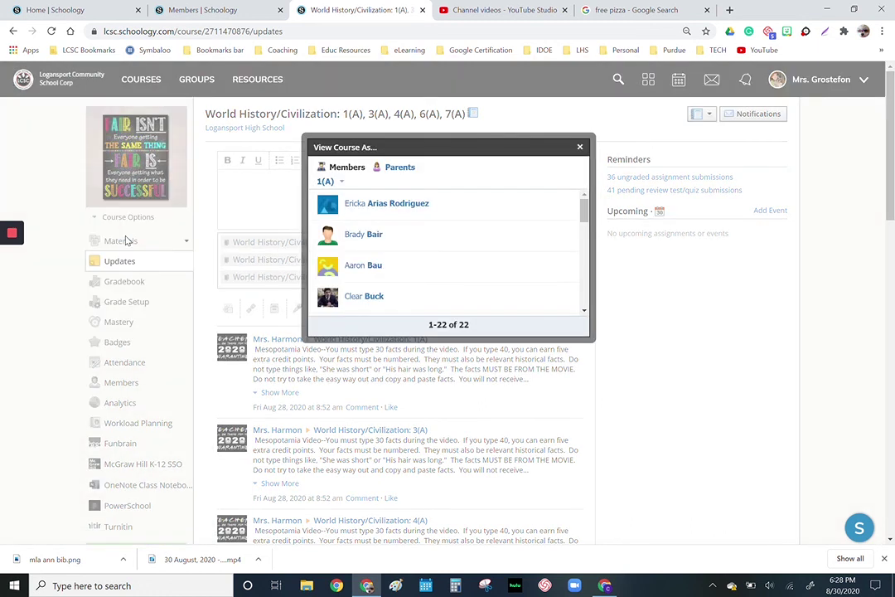
left_click(371, 207)
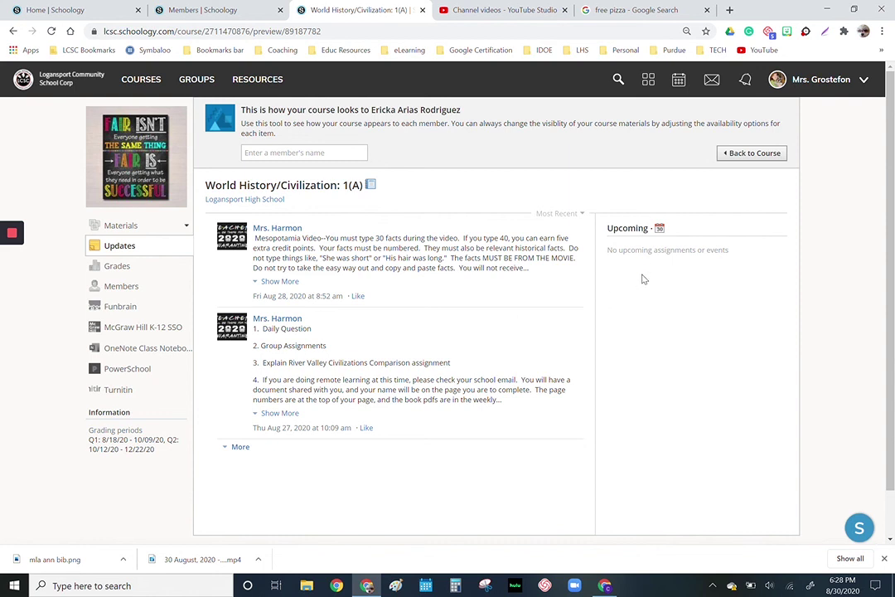
Step: Exit the student preview, then check the course switcher, email notifications and account menu
left_click(733, 156)
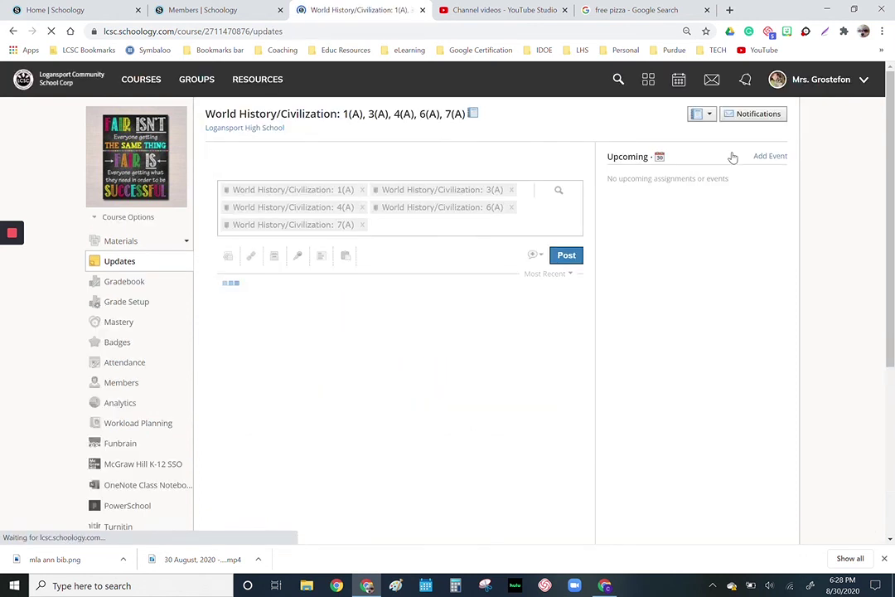
left_click(708, 118)
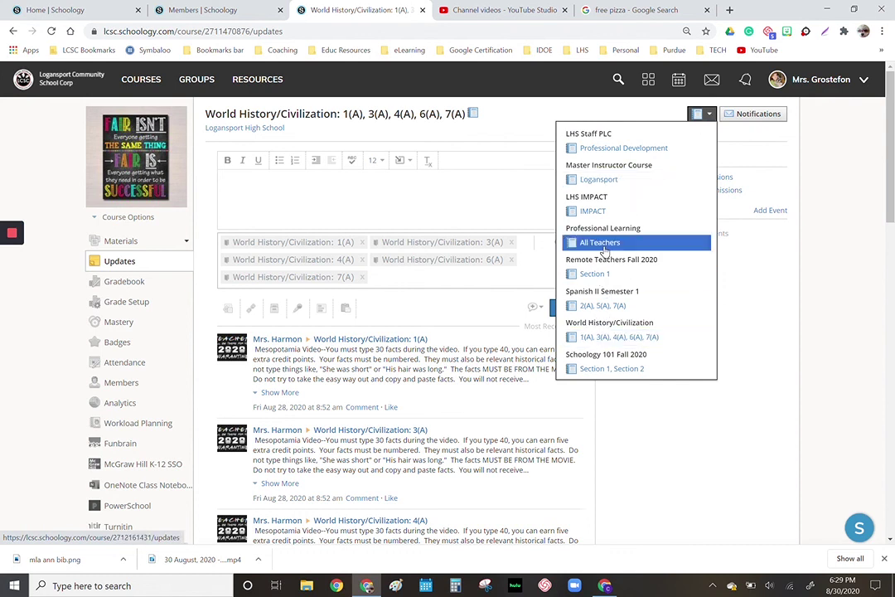
left_click(744, 115)
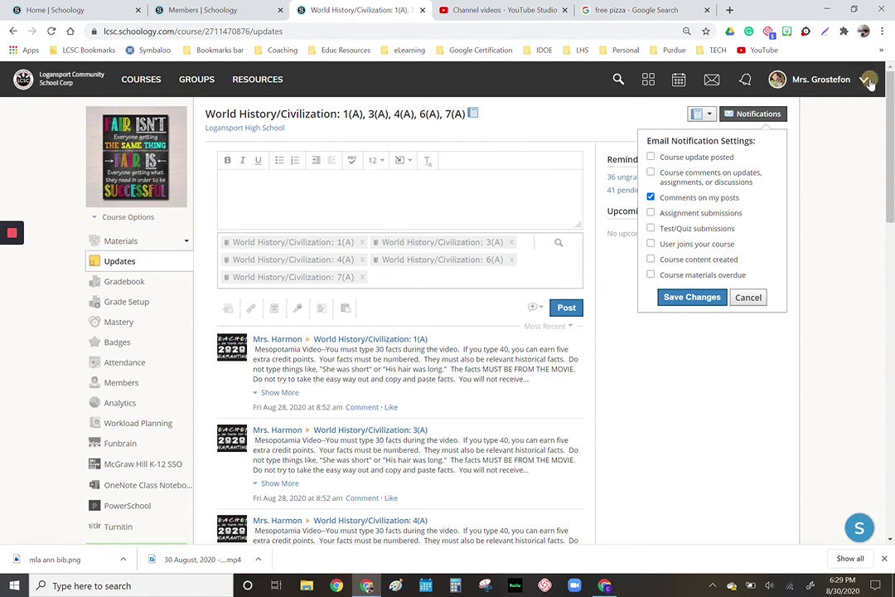
left_click(833, 80)
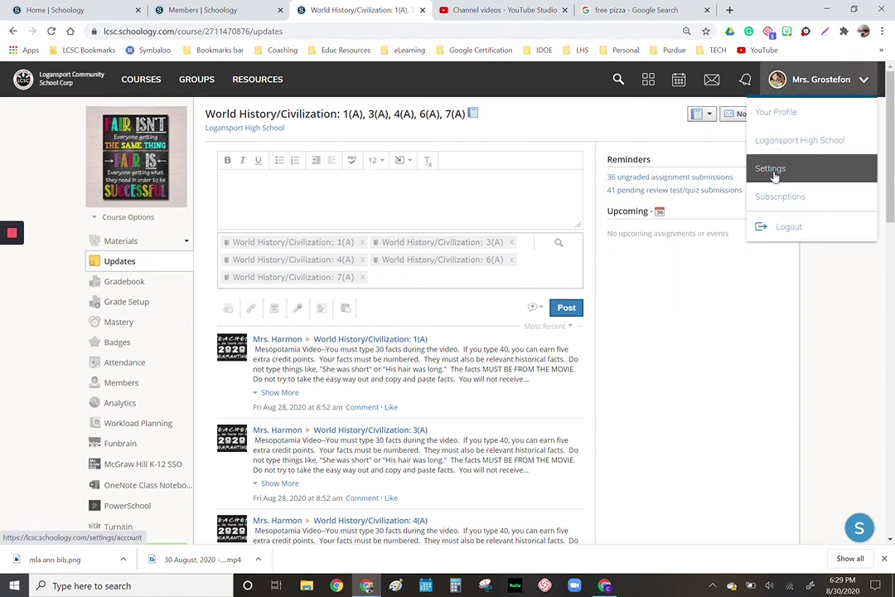
Step: Dismiss the email notification settings and open the course switcher list, from LHS Staff PLC to Schoology 101 Fall 2020
left_click(735, 116)
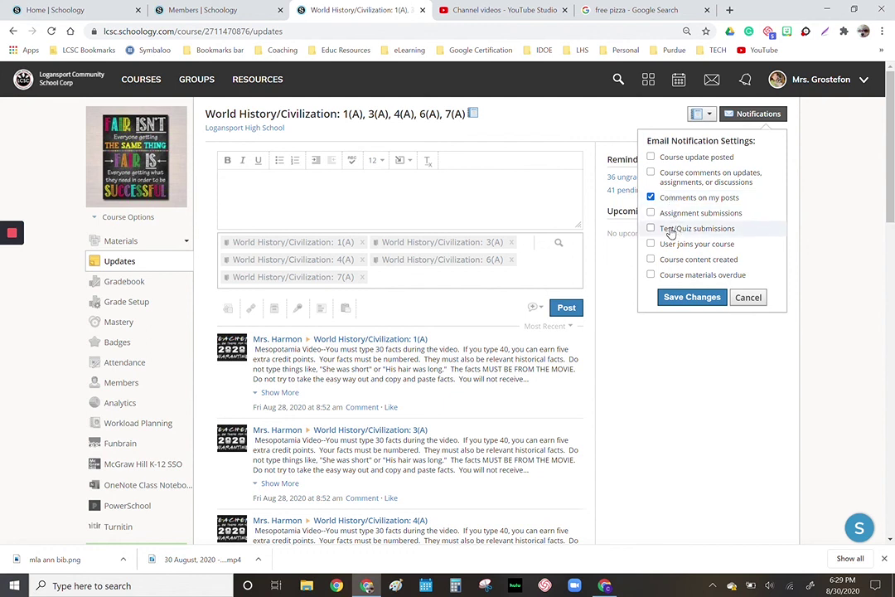
left_click(708, 115)
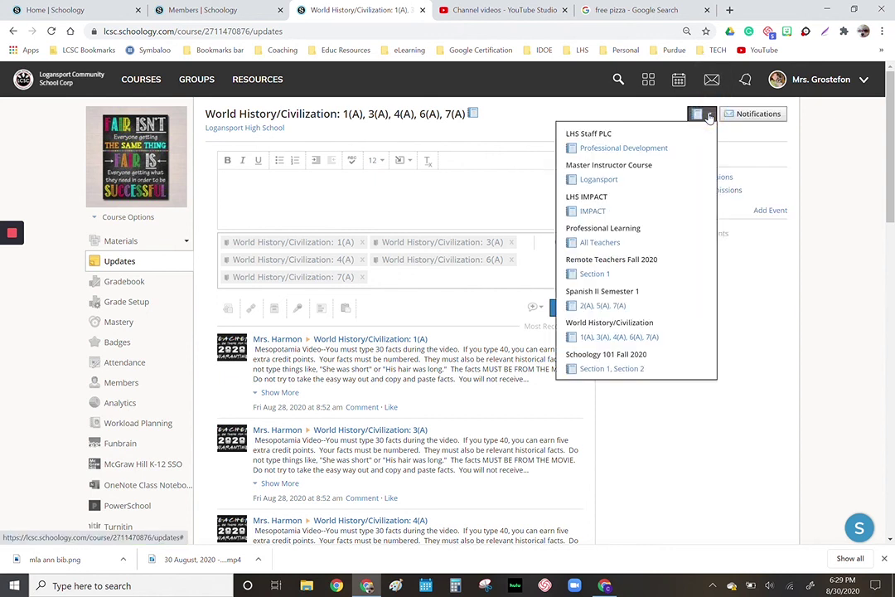
Step: Switch to the Spanish II Semester 1: 2(A), 5(A), 7(A) course and open its Materials
left_click(601, 311)
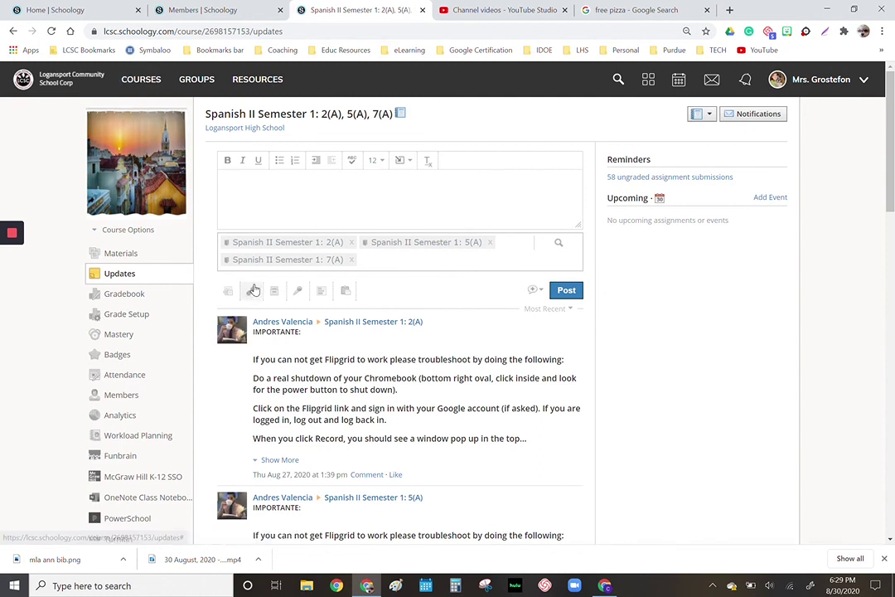
scroll(284, 409, "down", 2)
scroll(284, 409, "up", 2)
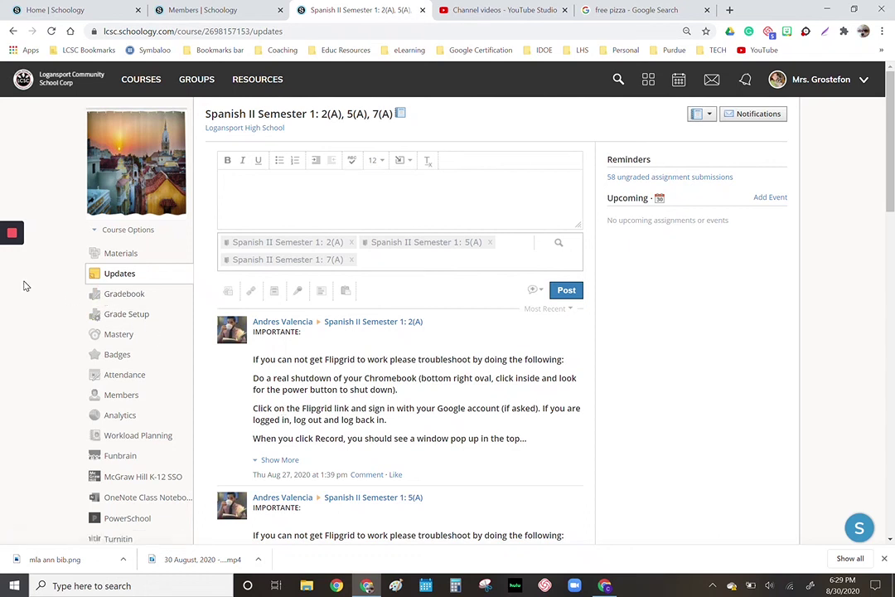
mouse_move(14, 213)
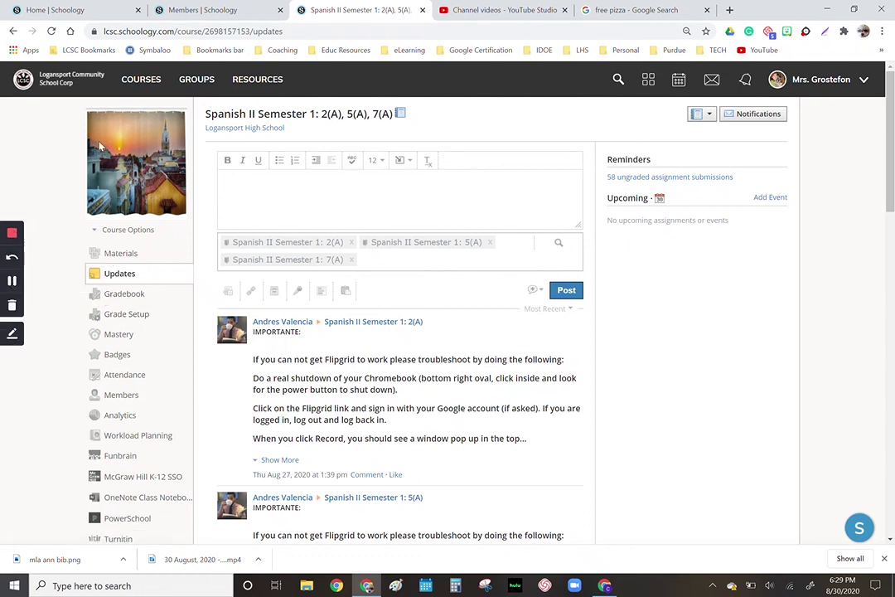
left_click(117, 254)
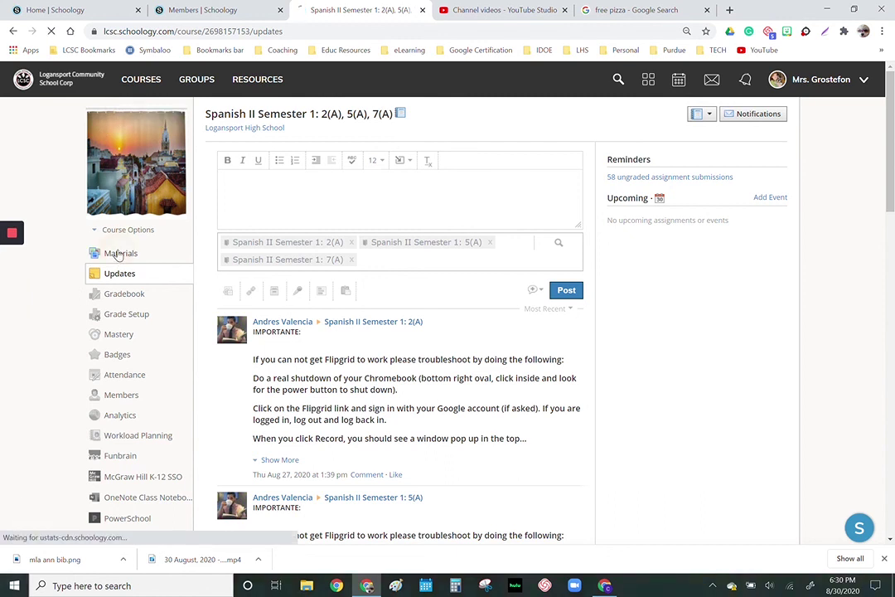